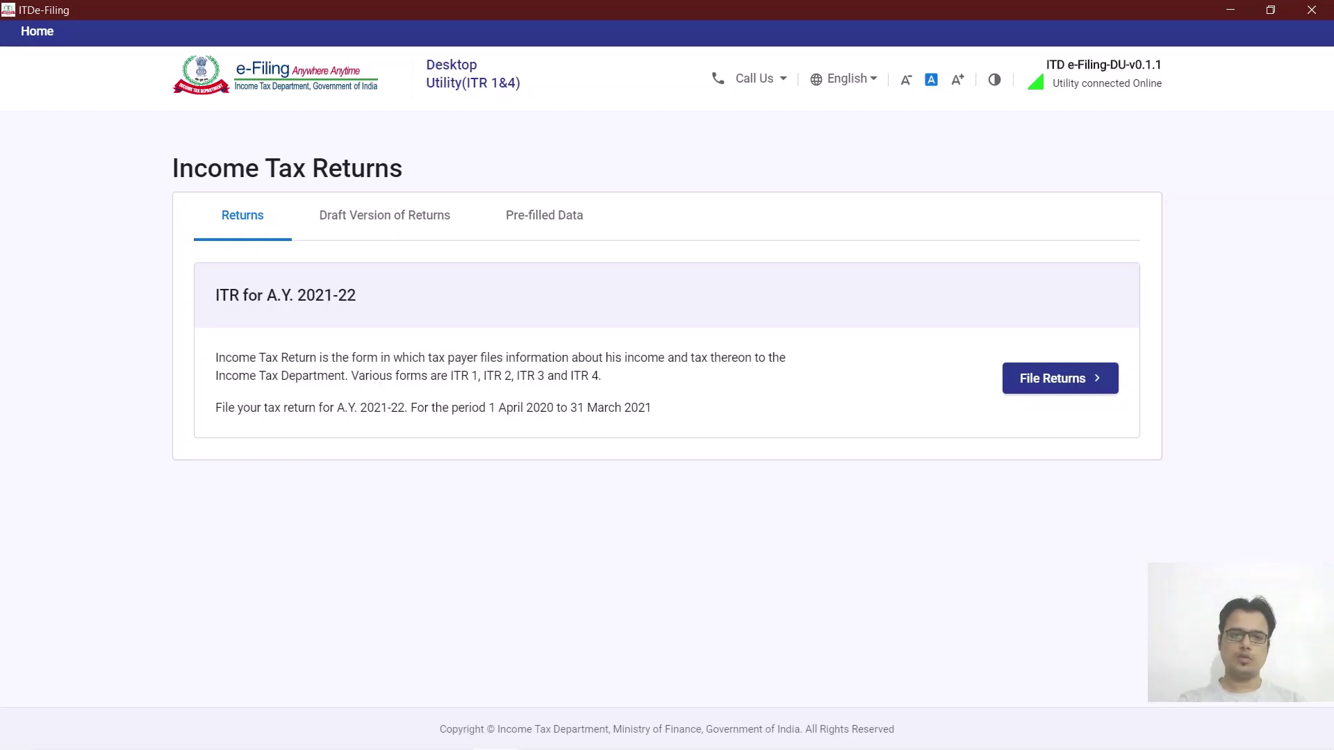
left_click(384, 215)
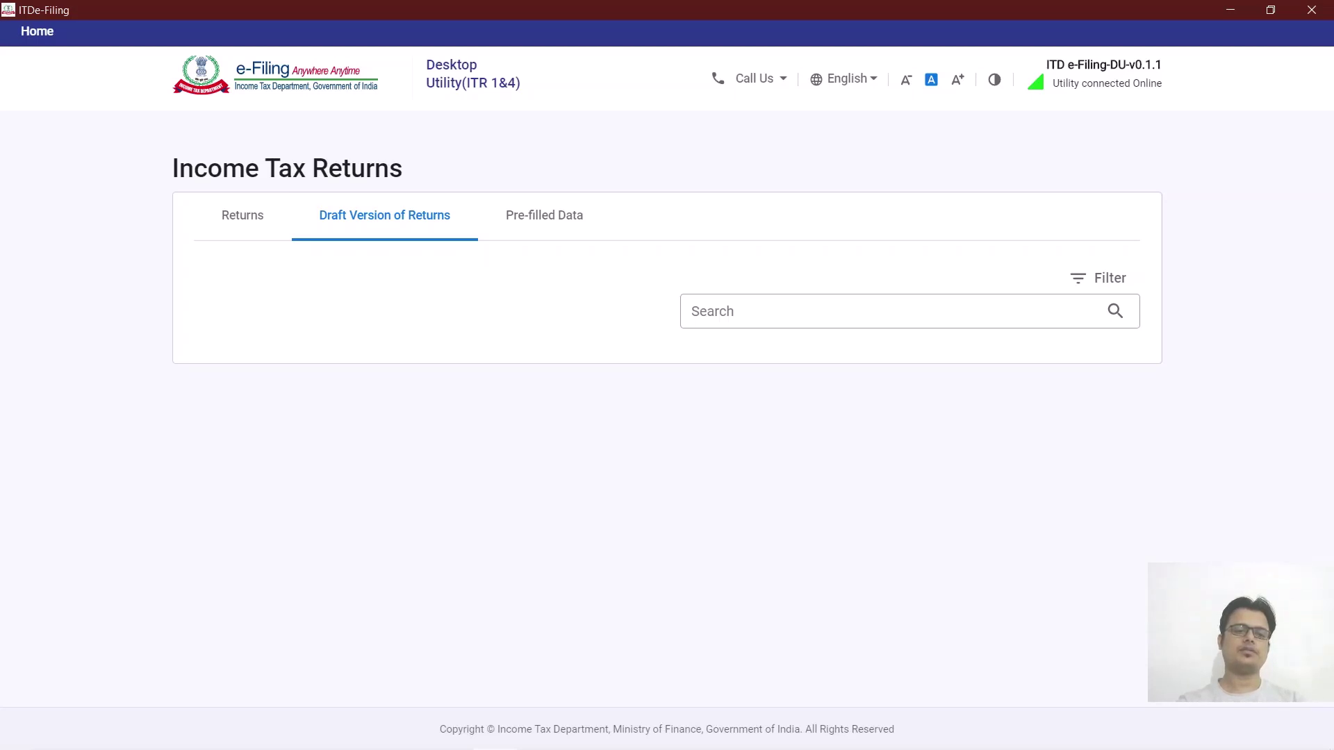
left_click(543, 215)
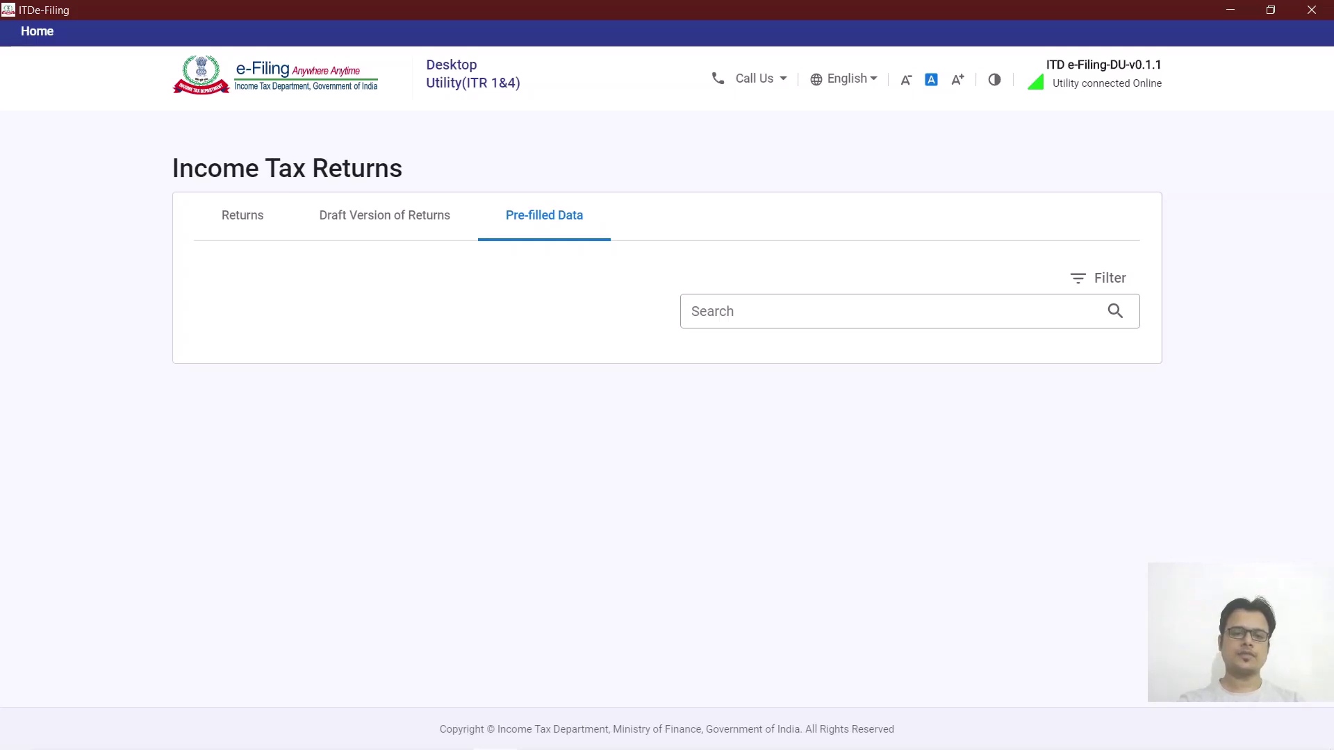
left_click(242, 215)
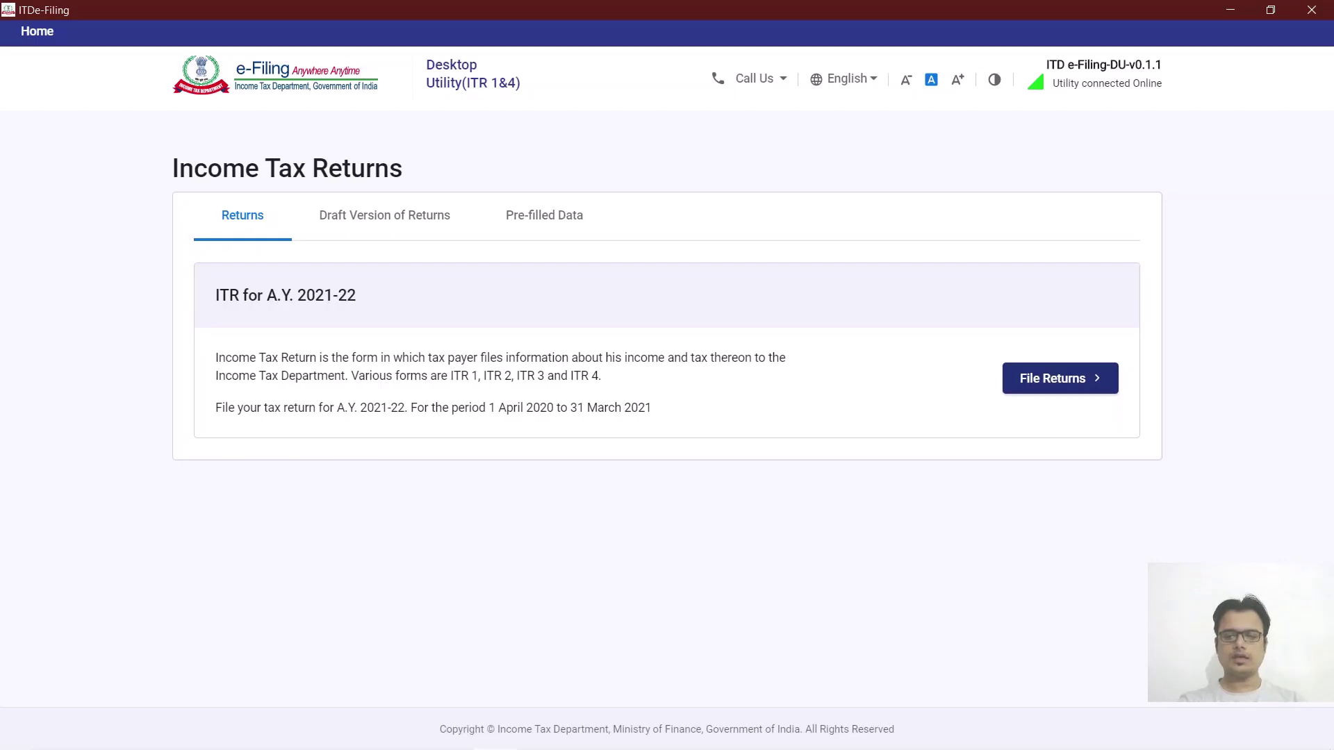
Start a new A.Y. 2021-22 return using the Import Pre-filled Data (.json) option.
left_click(1060, 378)
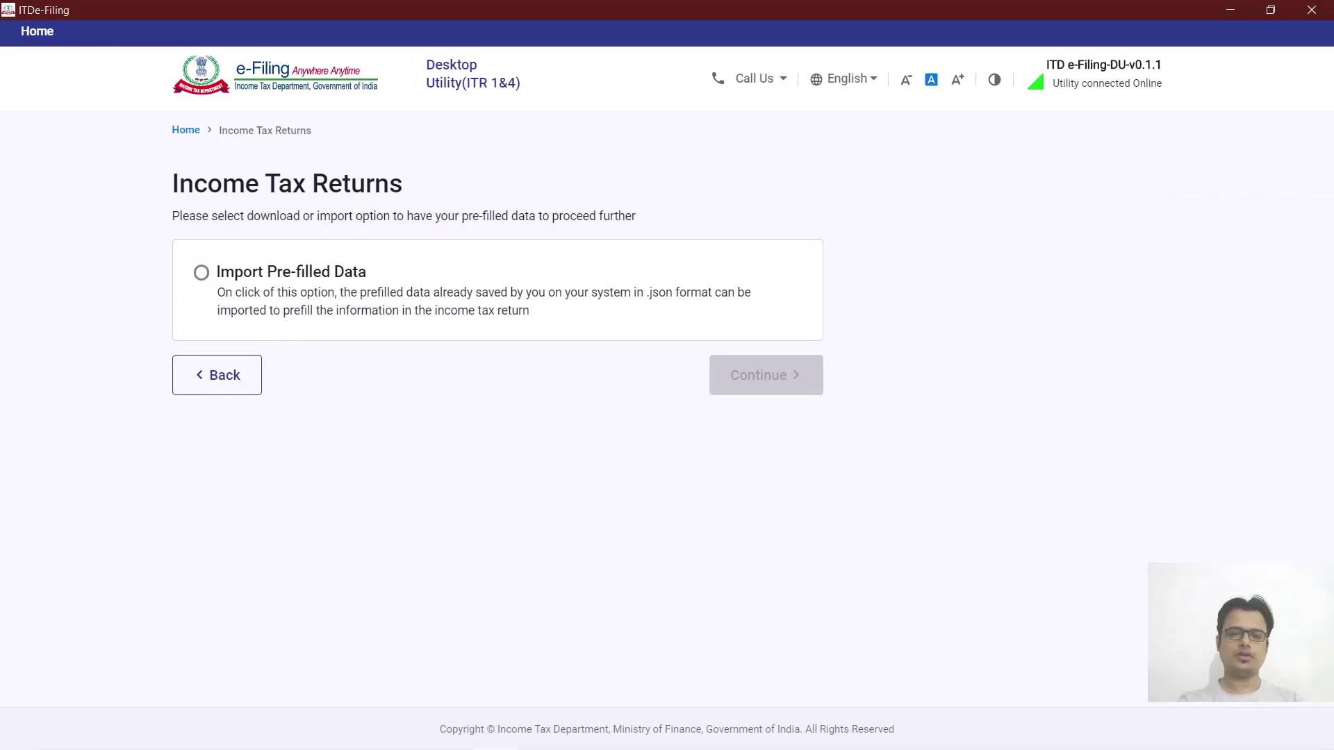
left_click_drag(645, 293, 728, 292)
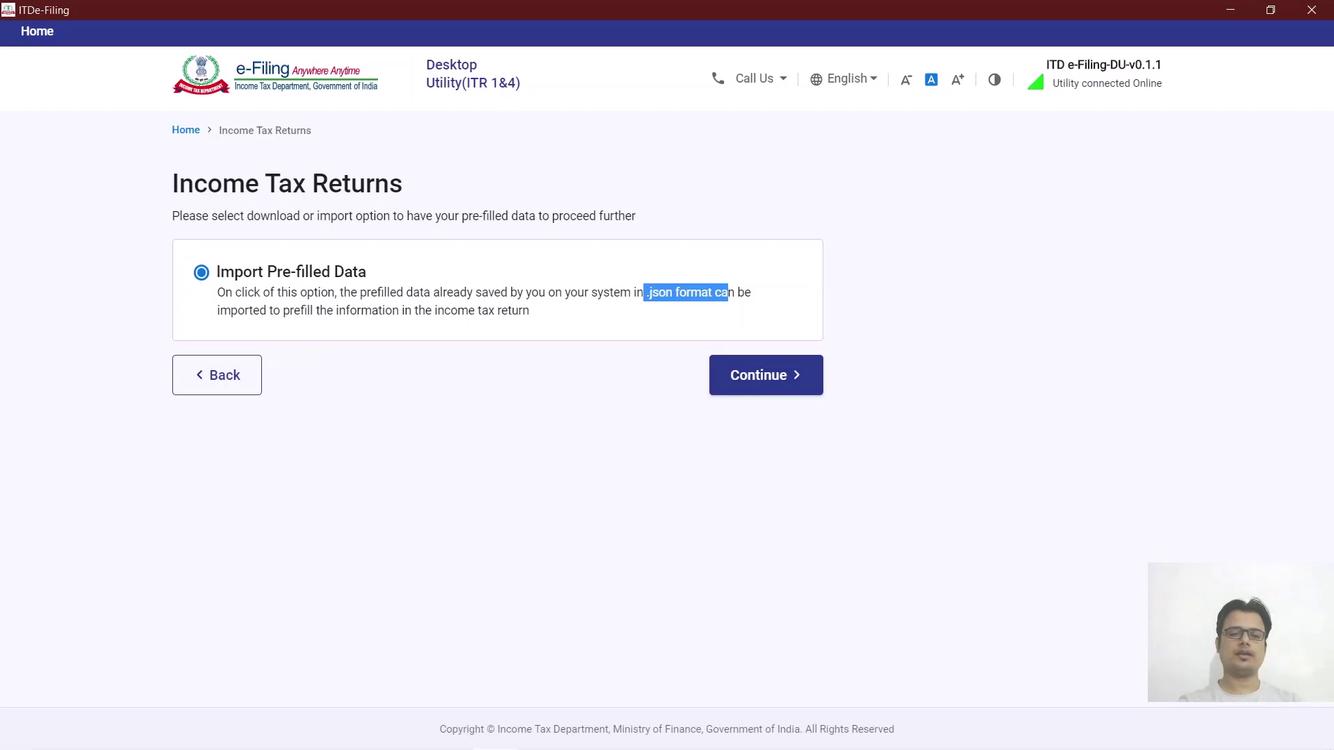
left_click(765, 375)
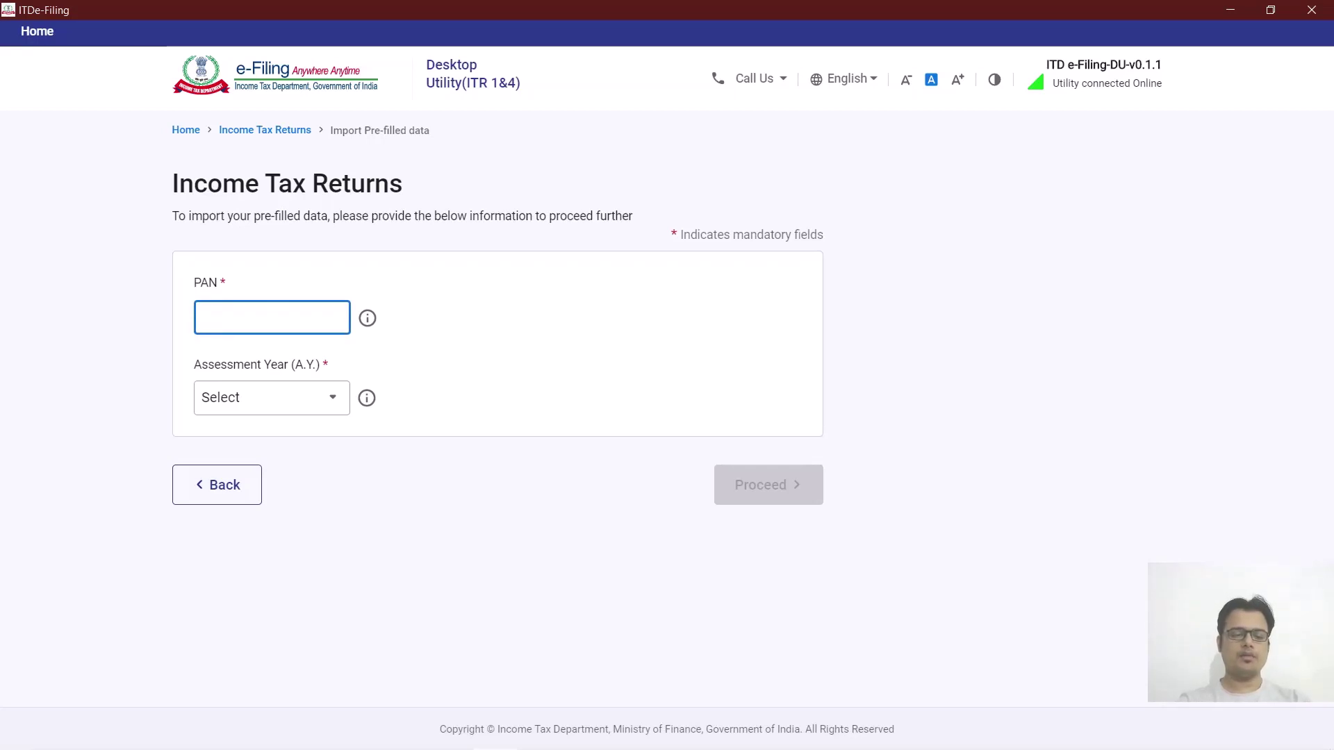
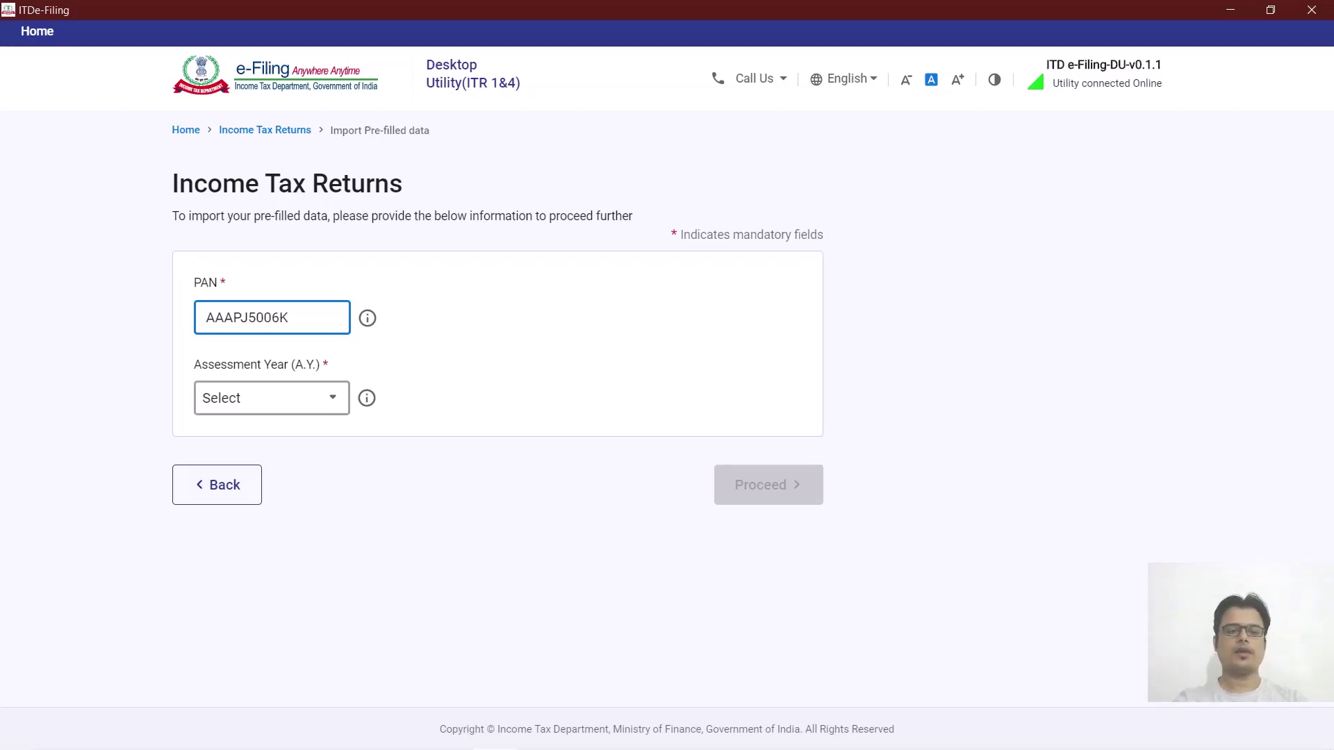
Enter the taxpayer's PAN with assessment year 2021-22, then browse for the pre-fill JSON file.
left_click(271, 398)
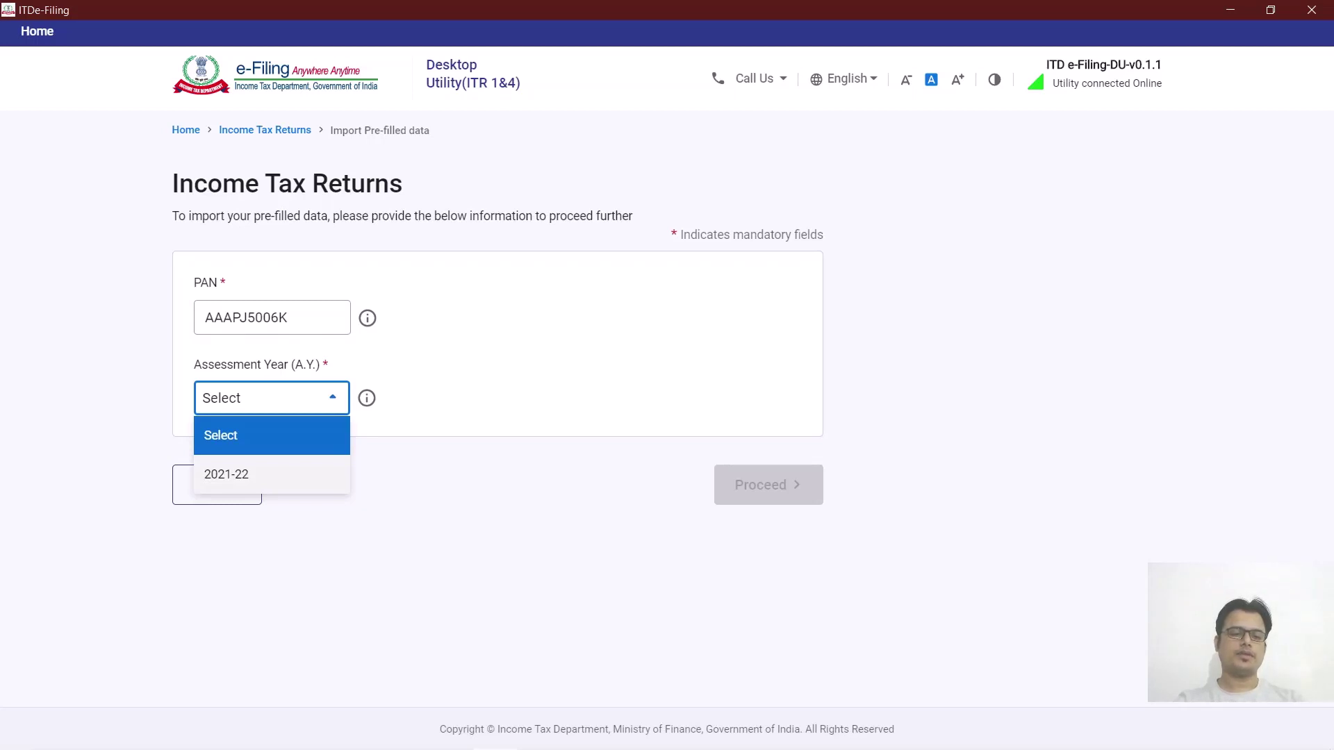
left_click(272, 474)
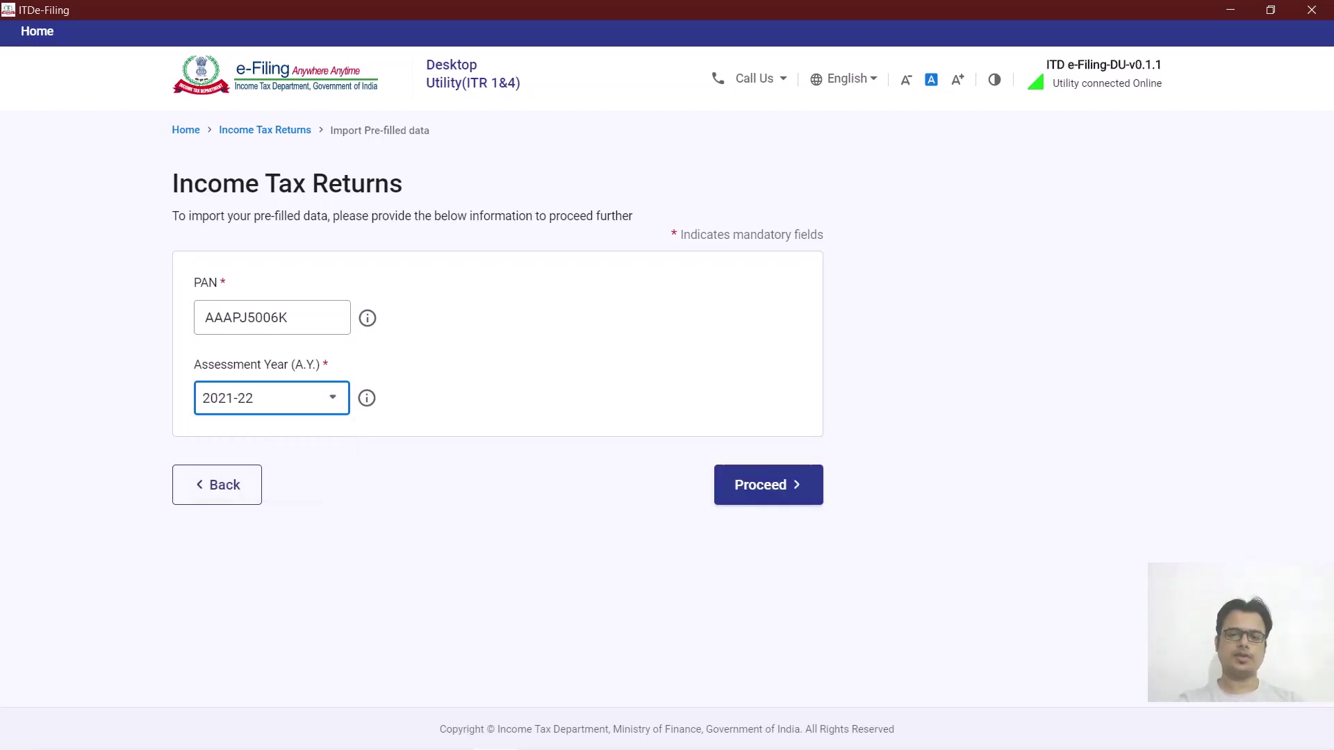
left_click(767, 484)
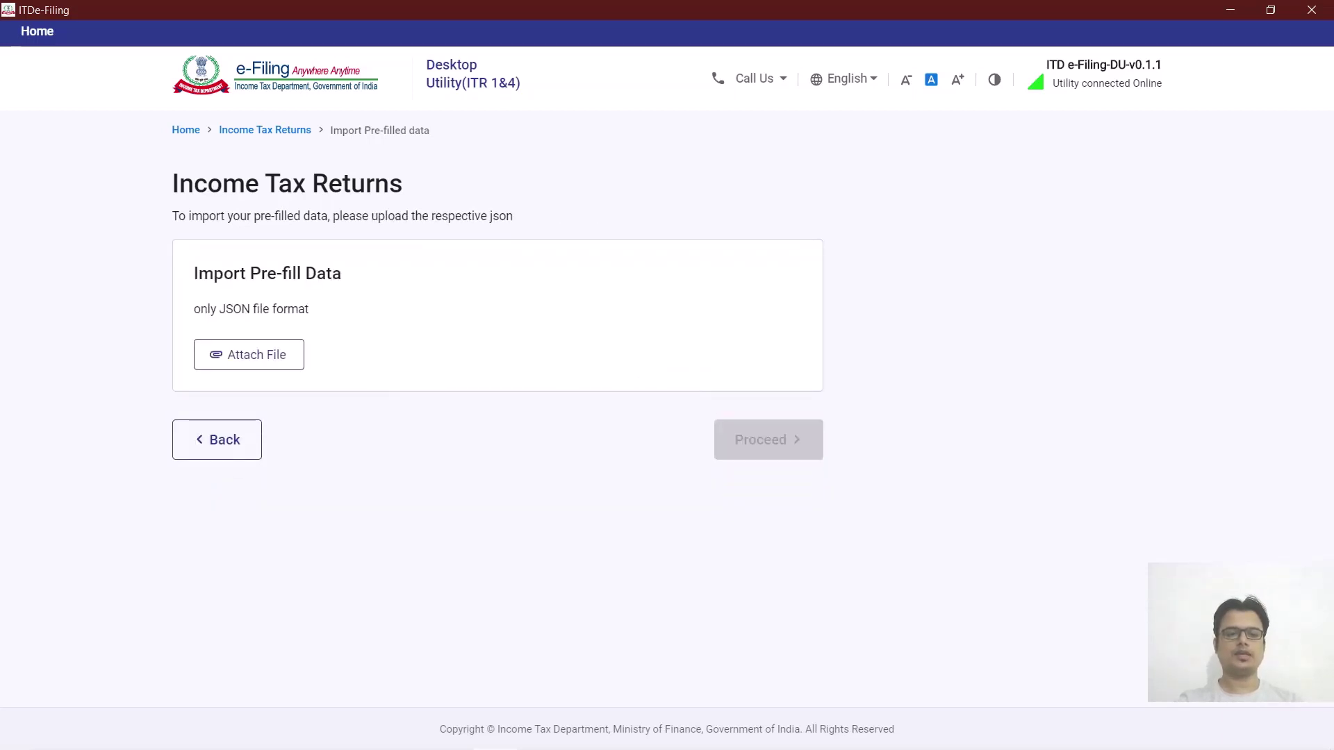
left_click(249, 355)
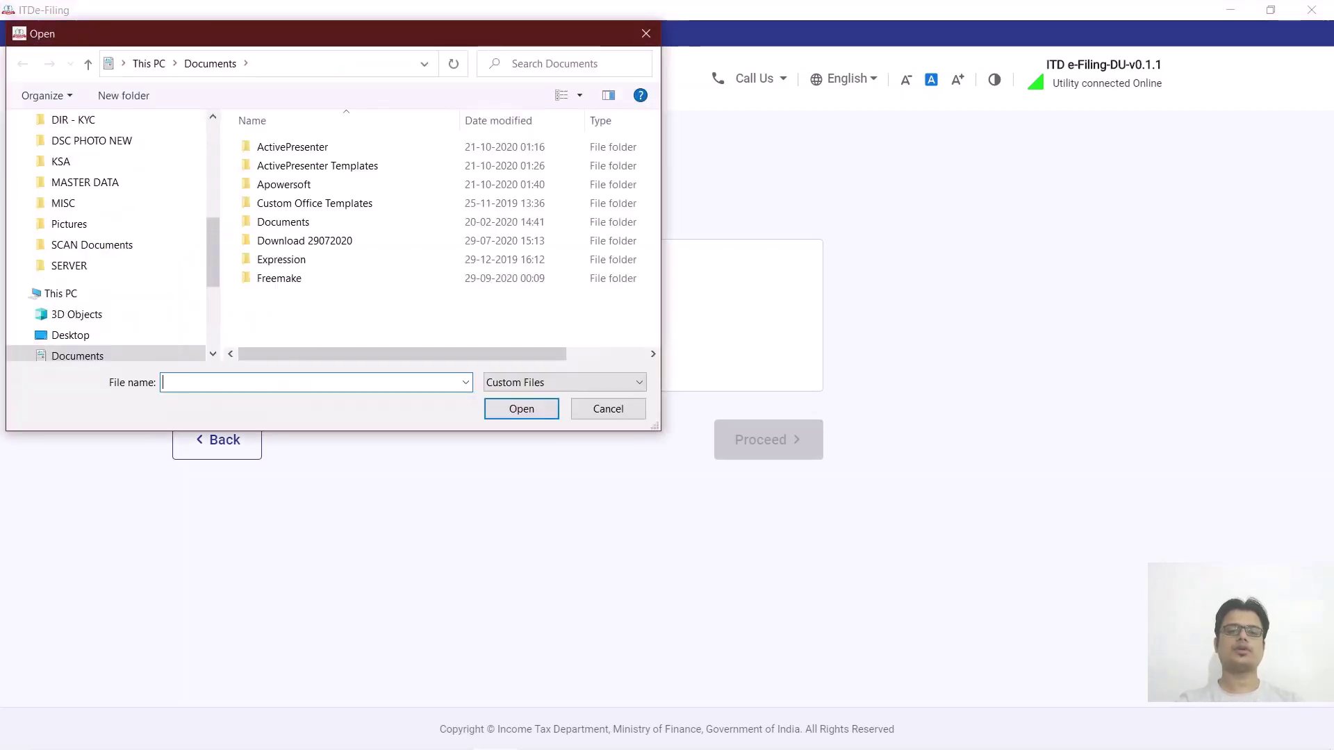
left_click(645, 33)
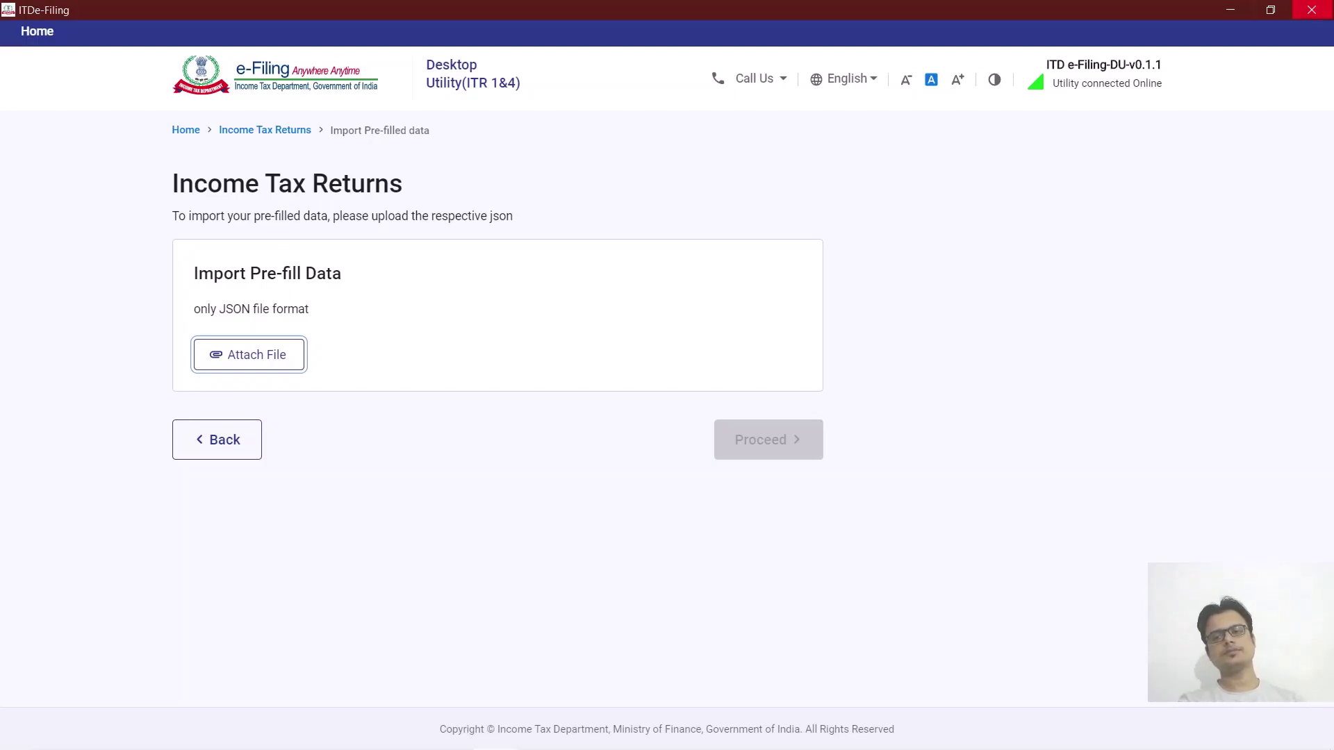
Close the e-Filing utility and open the ITR-1 validation rules PDF.
left_click(1310, 10)
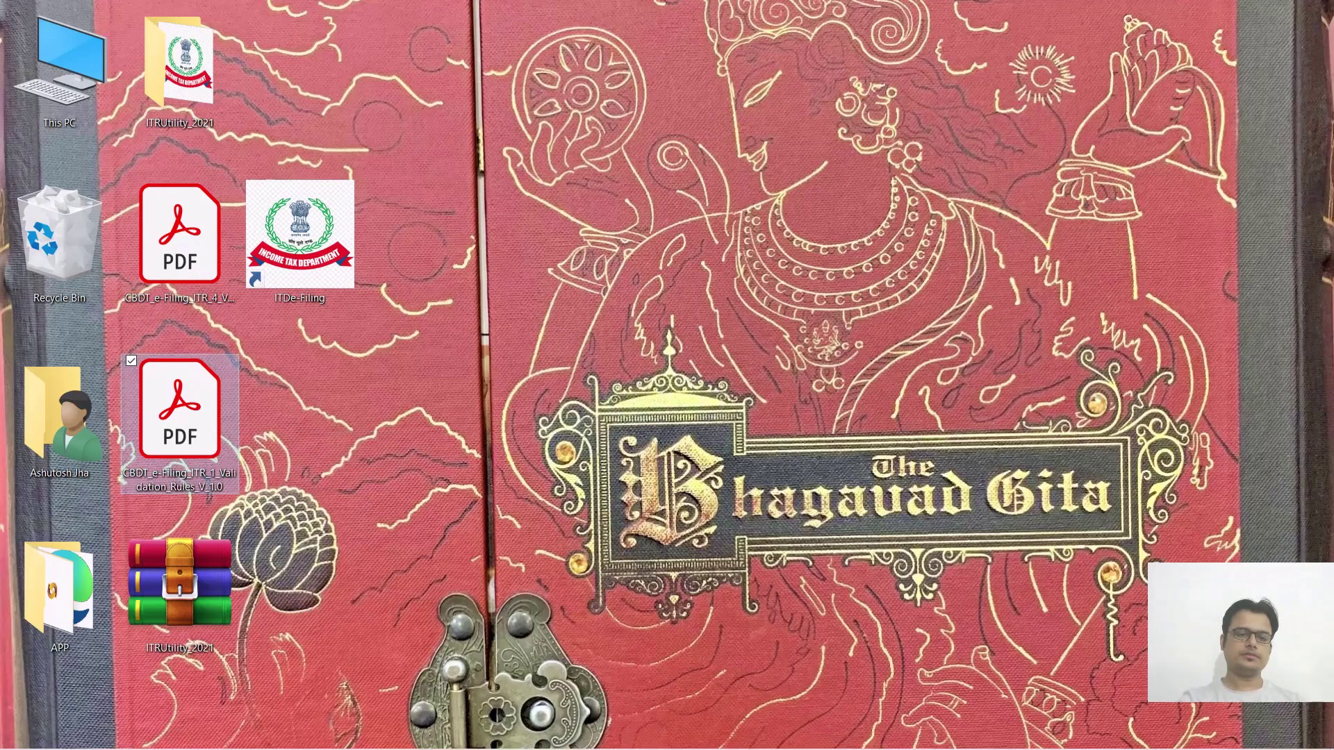
left_click(179, 410)
double_click(179, 410)
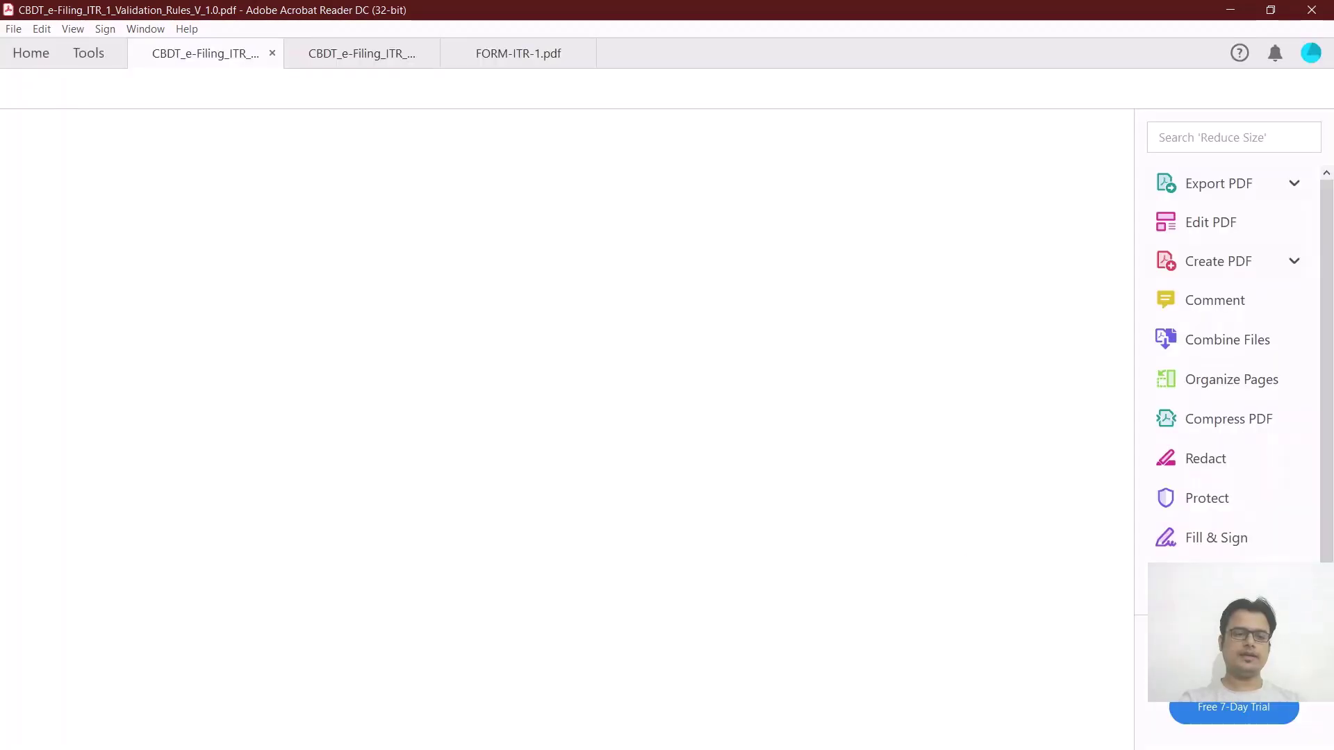
Scroll through the page 6 deduction rules down to the page 7 header and rule 17.
scroll(559, 417, "up", 20)
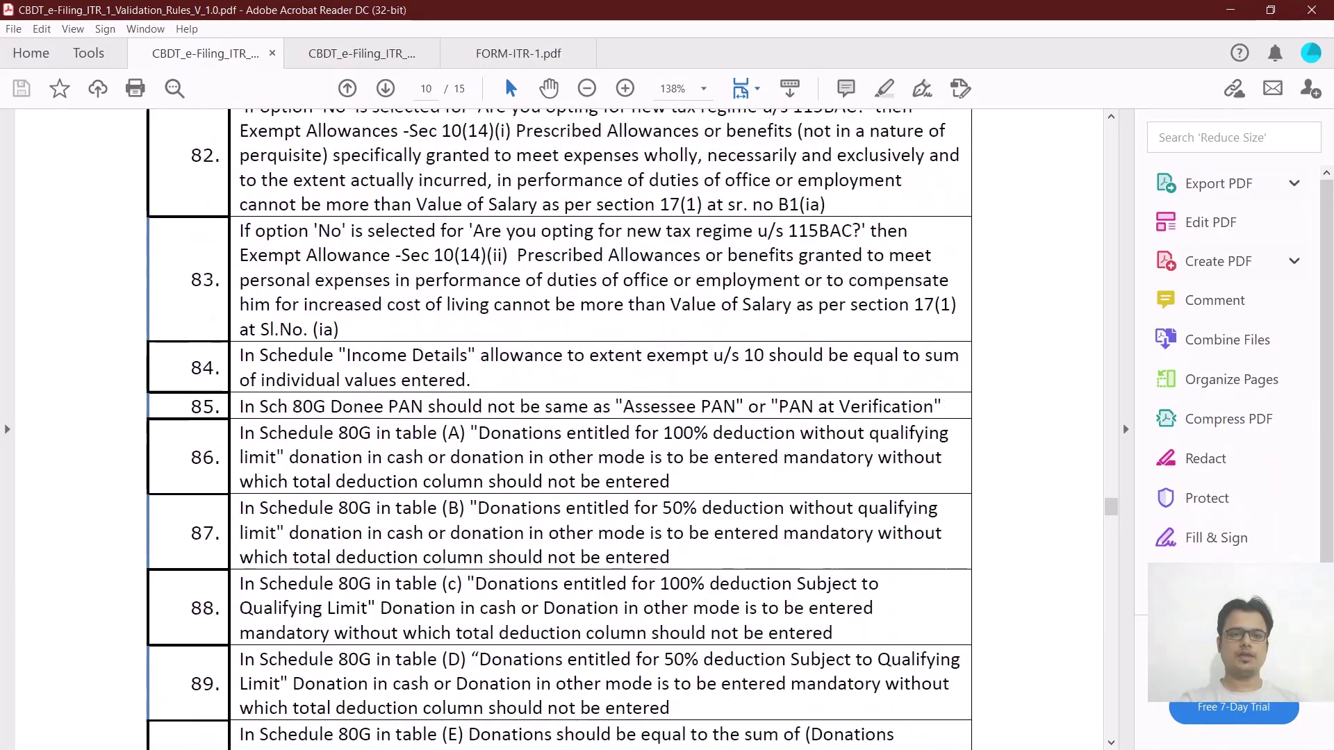
scroll(558, 417, "up", 20)
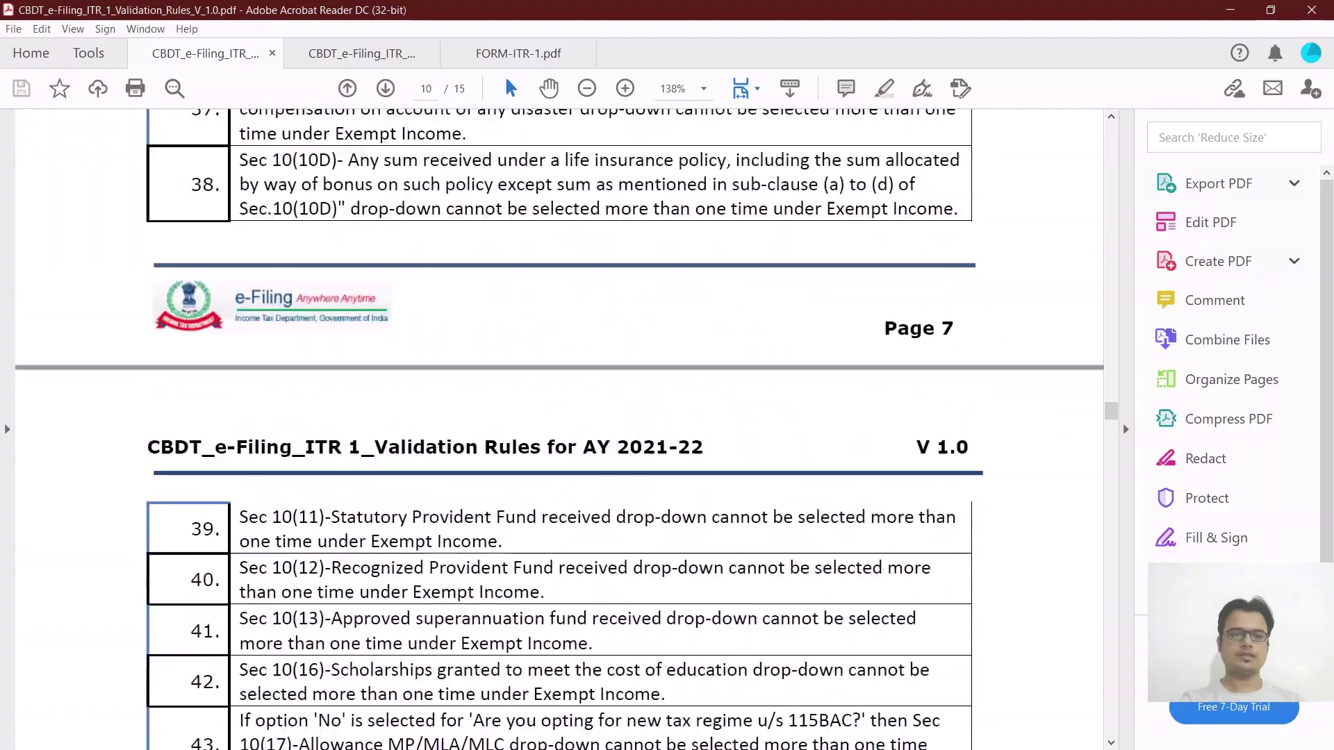
scroll(558, 417, "up", 20)
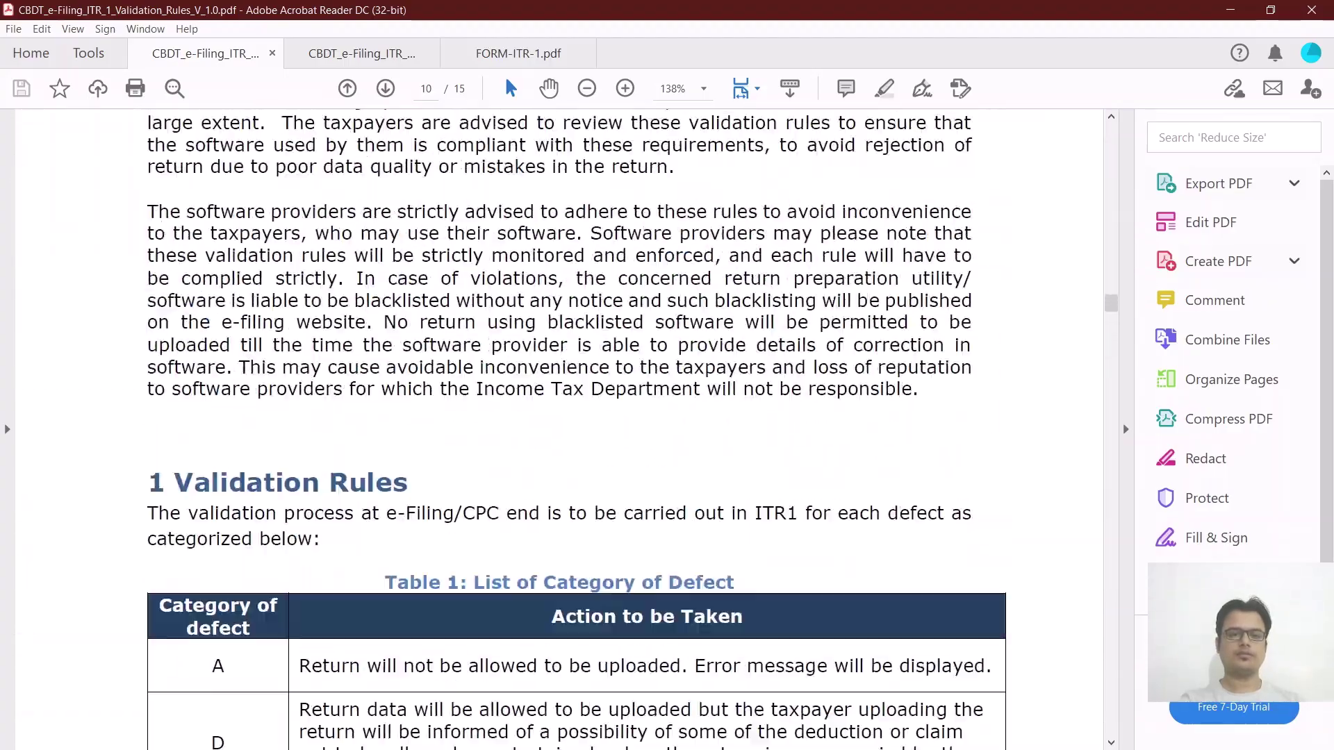
scroll(559, 417, "up", 20)
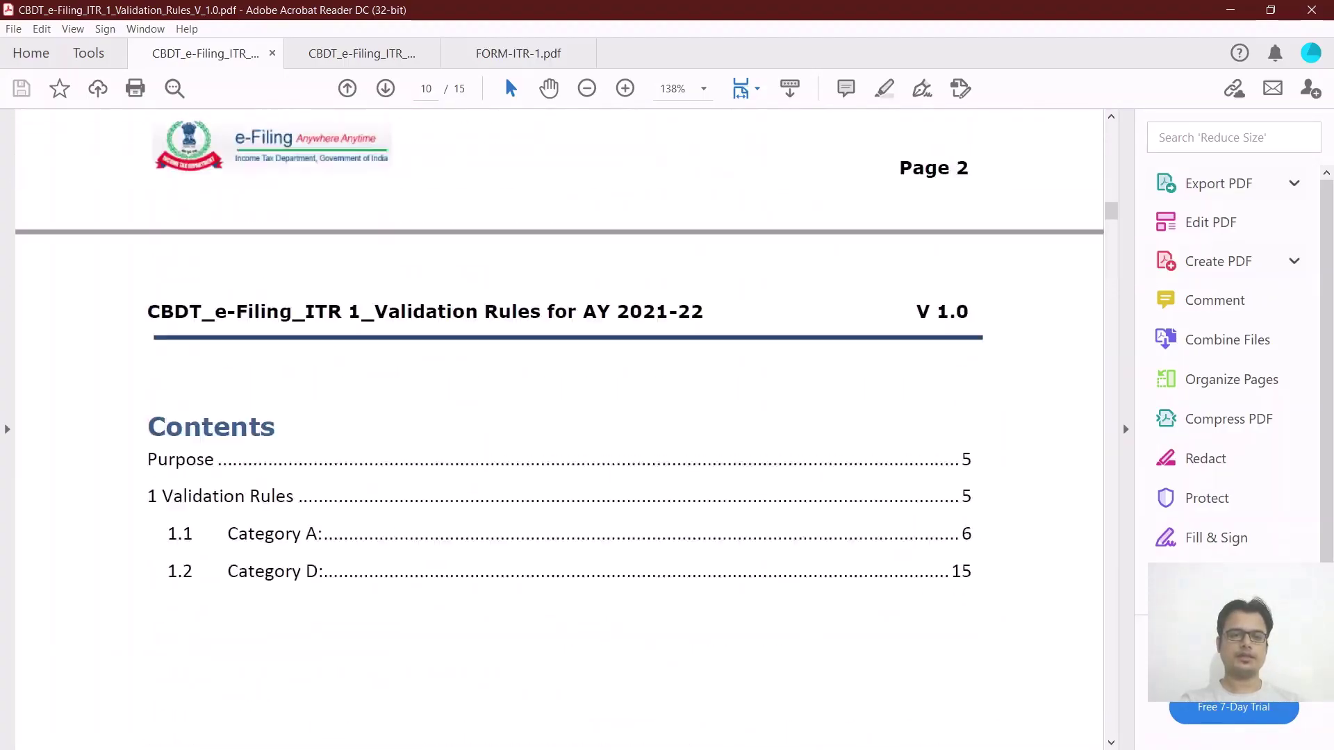
scroll(558, 416, "up", 6)
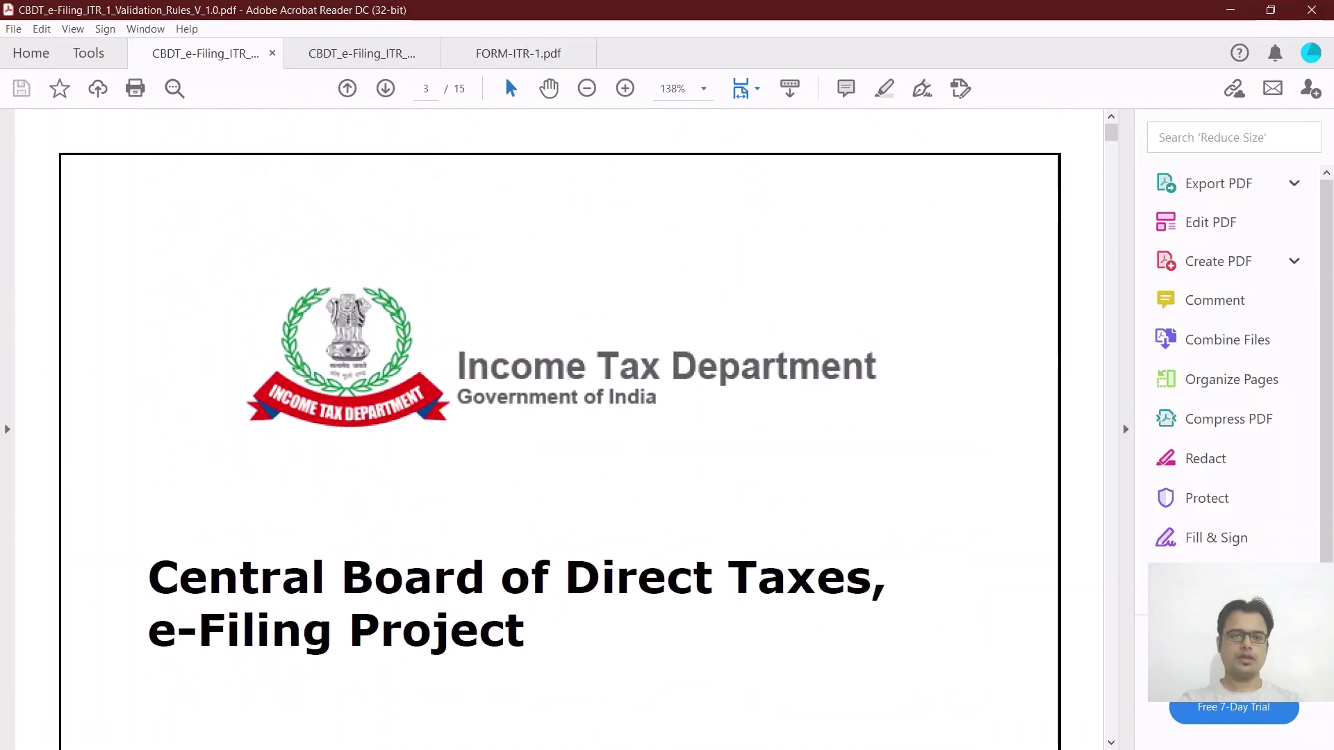
scroll(559, 417, "up", 5)
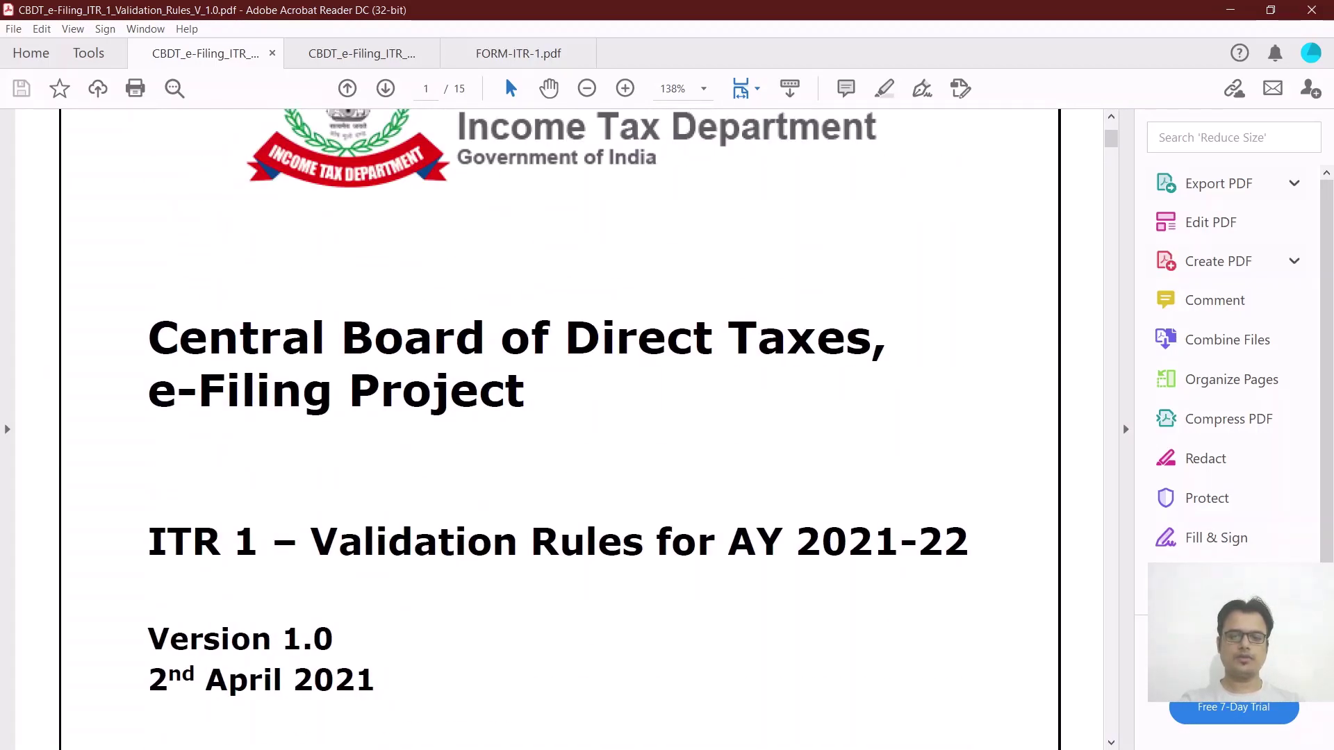
scroll(560, 417, "down", 2)
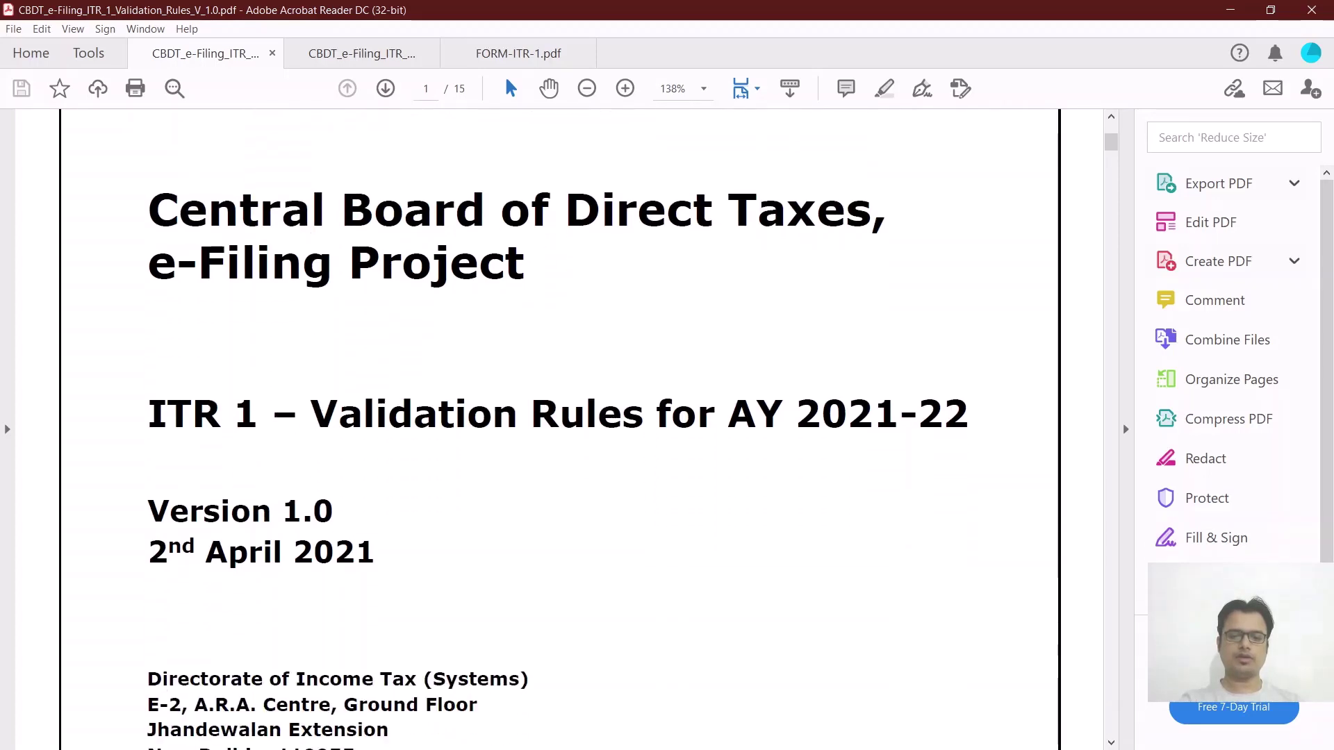
scroll(559, 417, "down", 4)
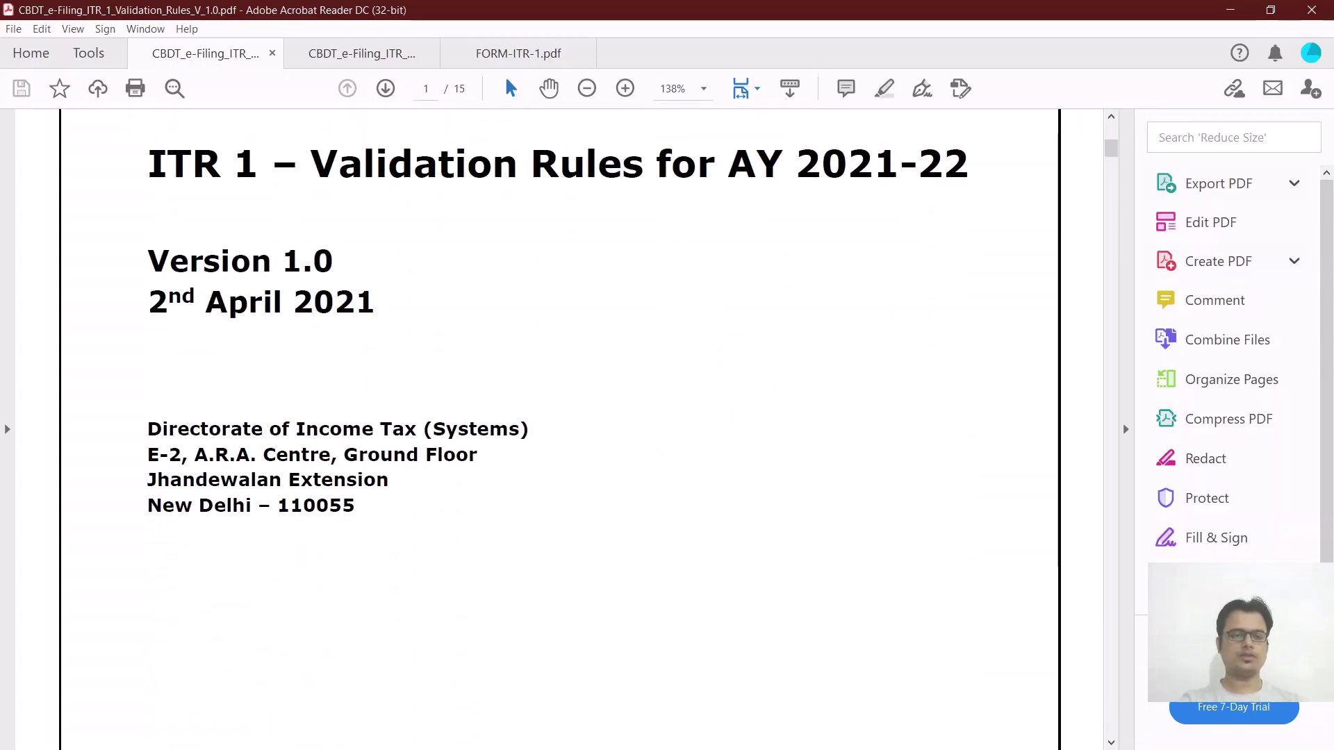
scroll(559, 417, "down", 15)
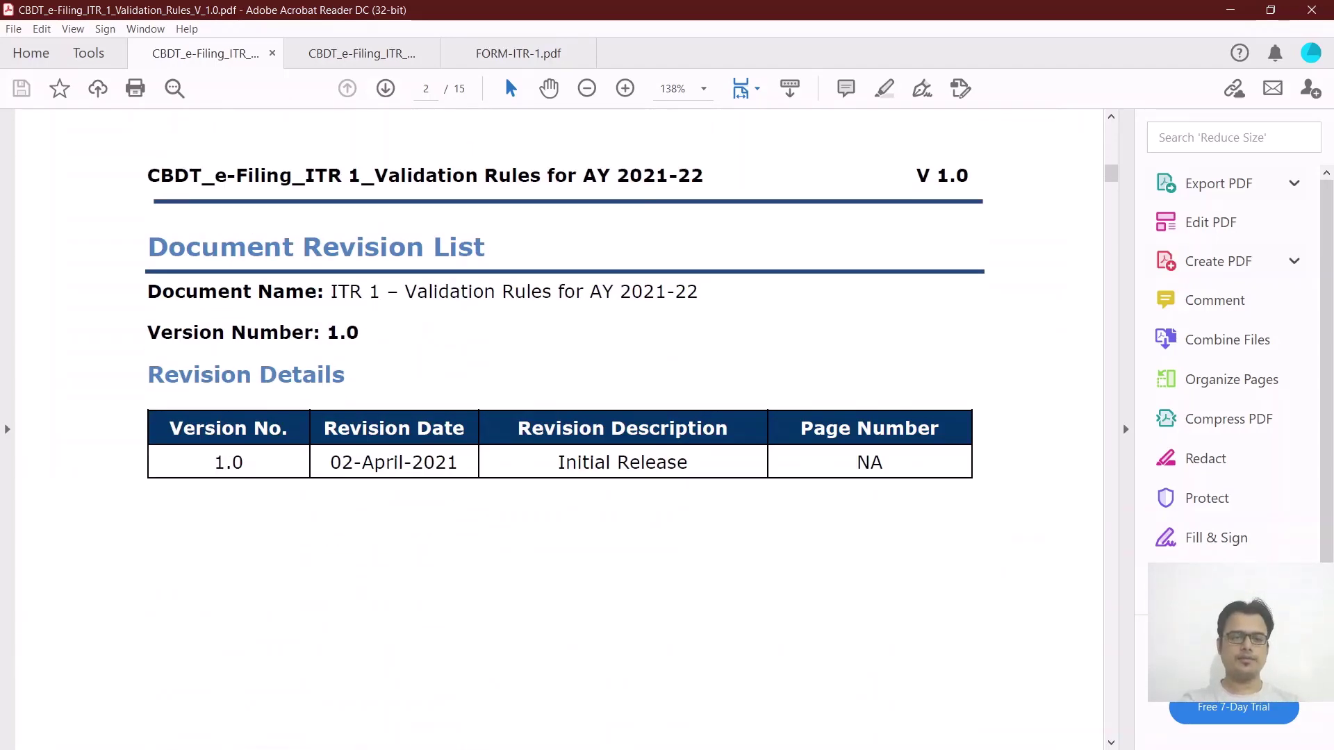
scroll(559, 417, "down", 7)
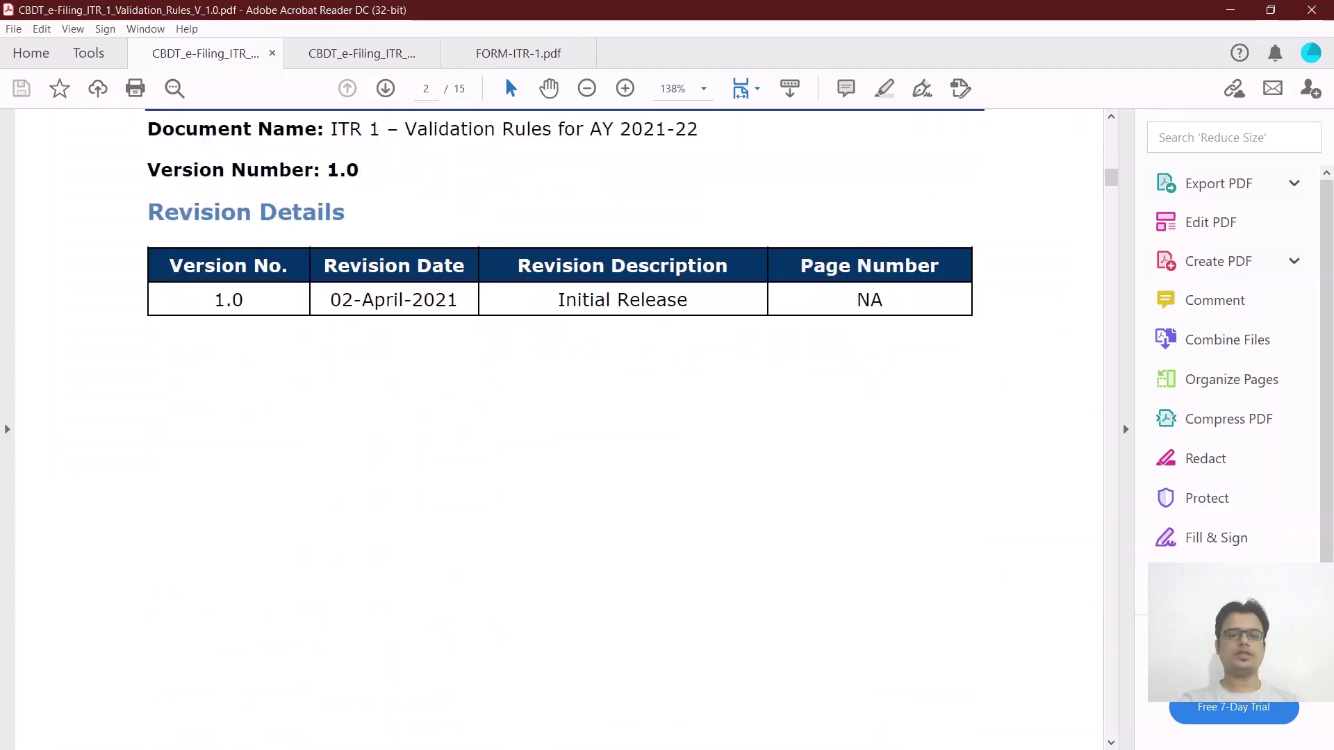
scroll(559, 417, "down", 15)
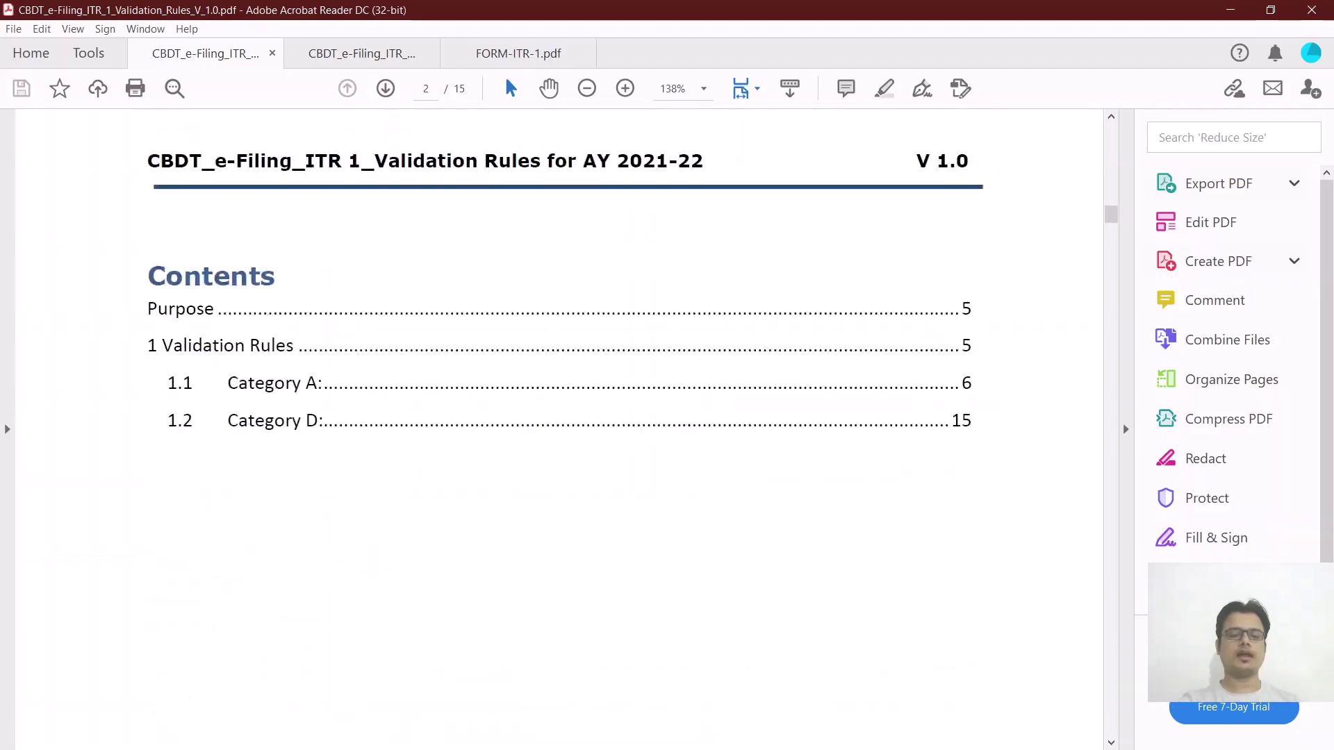
scroll(559, 417, "down", 13)
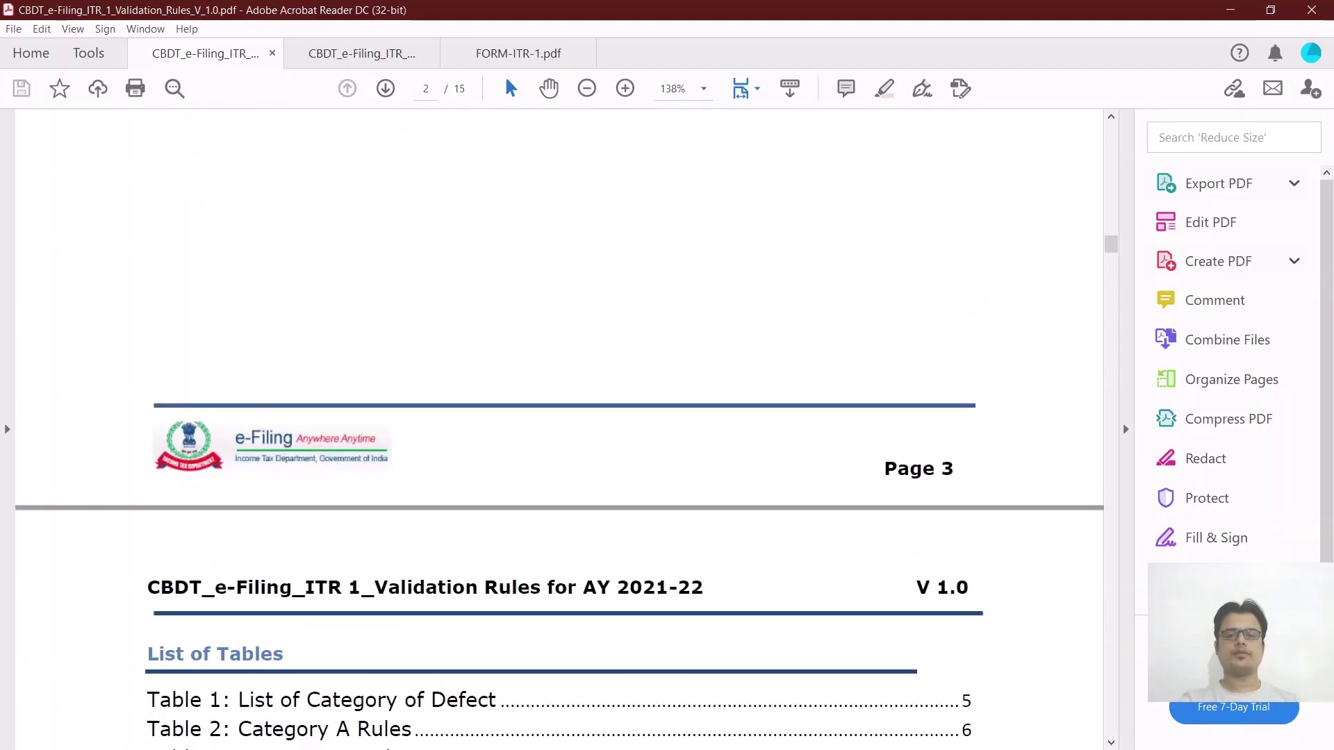
scroll(559, 416, "down", 10)
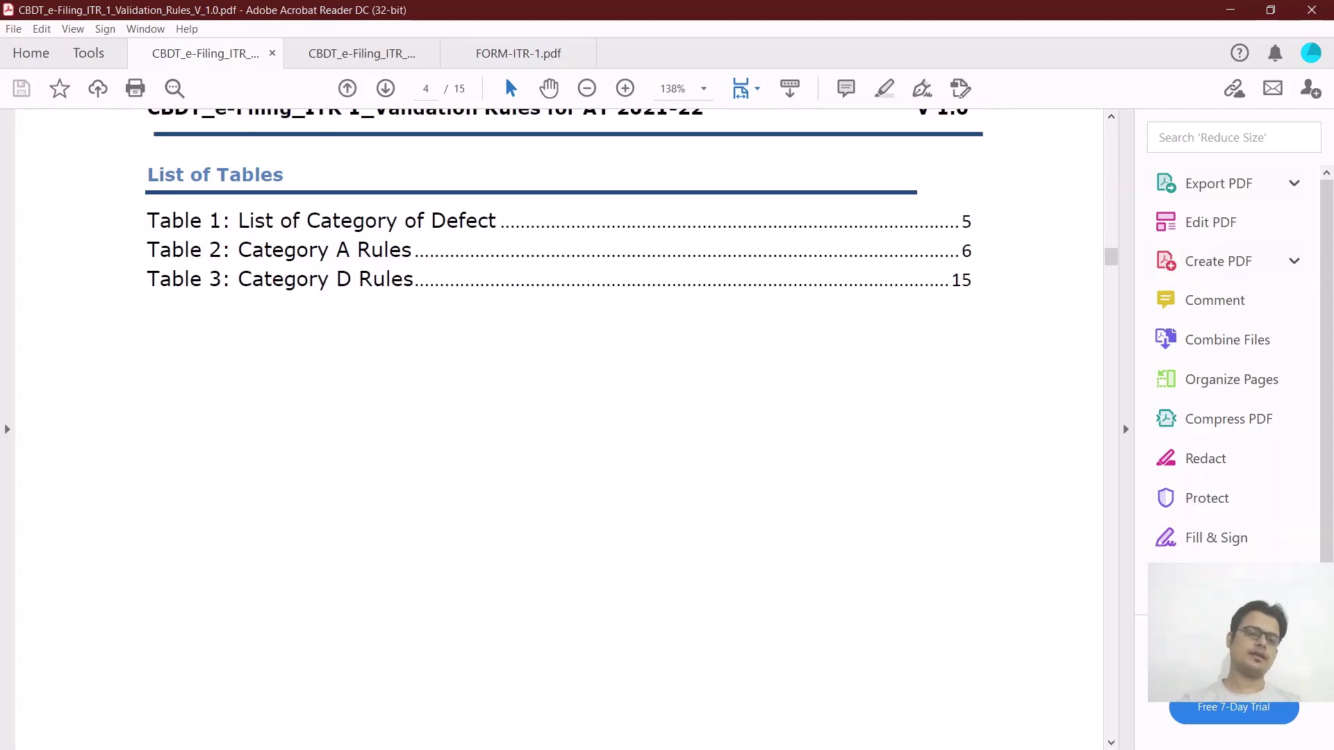
scroll(559, 417, "down", 10)
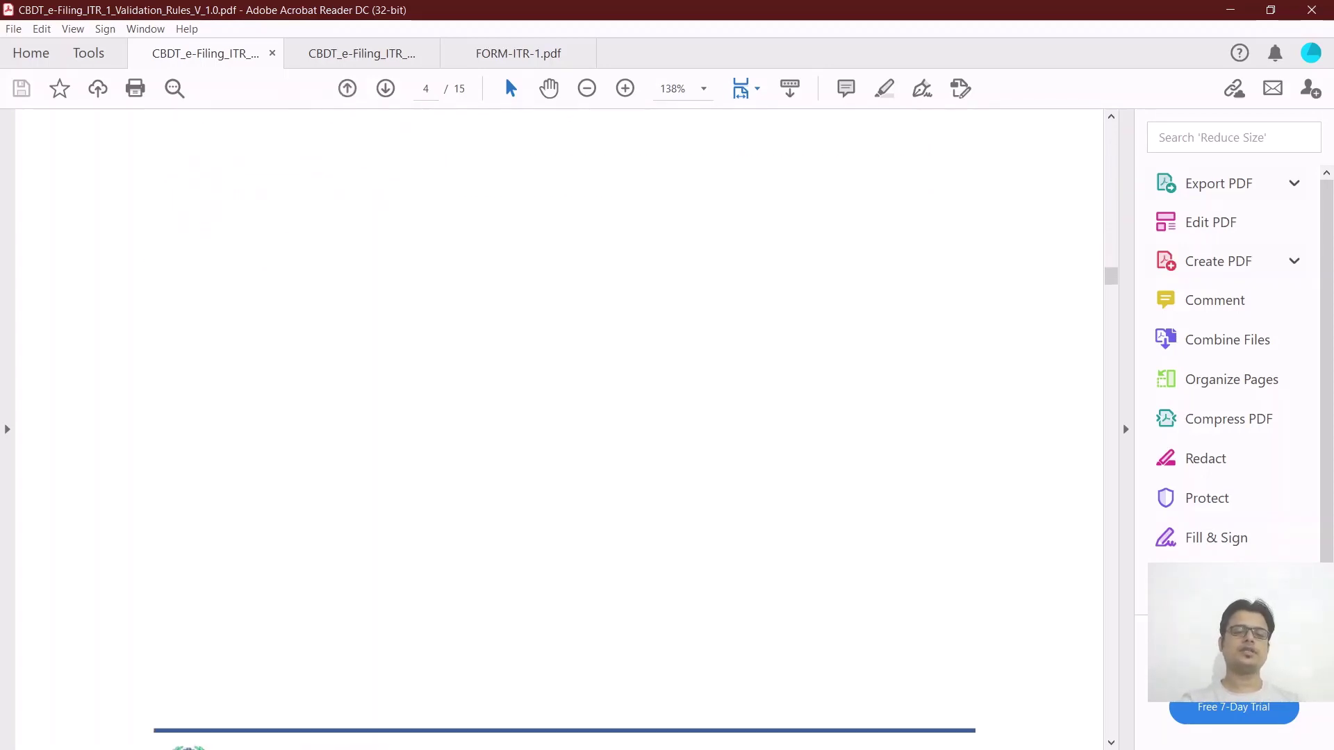
scroll(560, 417, "down", 10)
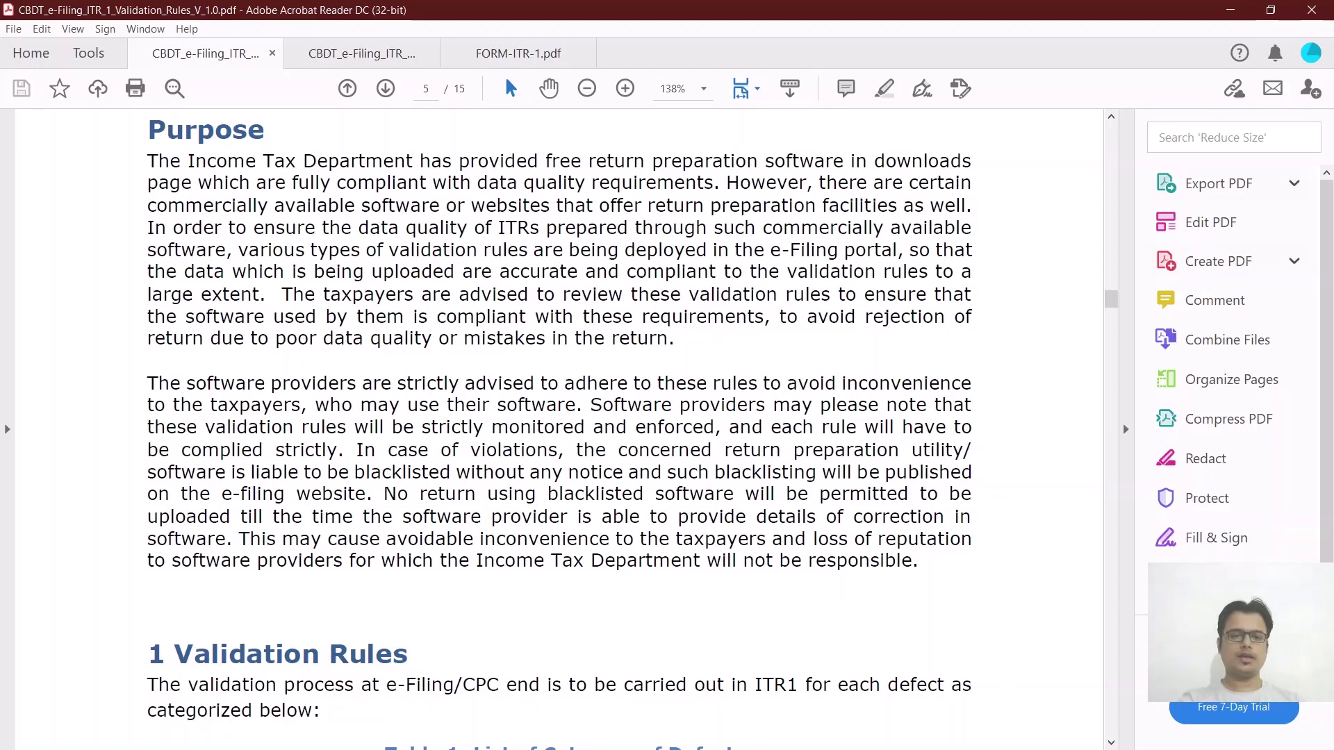
scroll(559, 416, "down", 7)
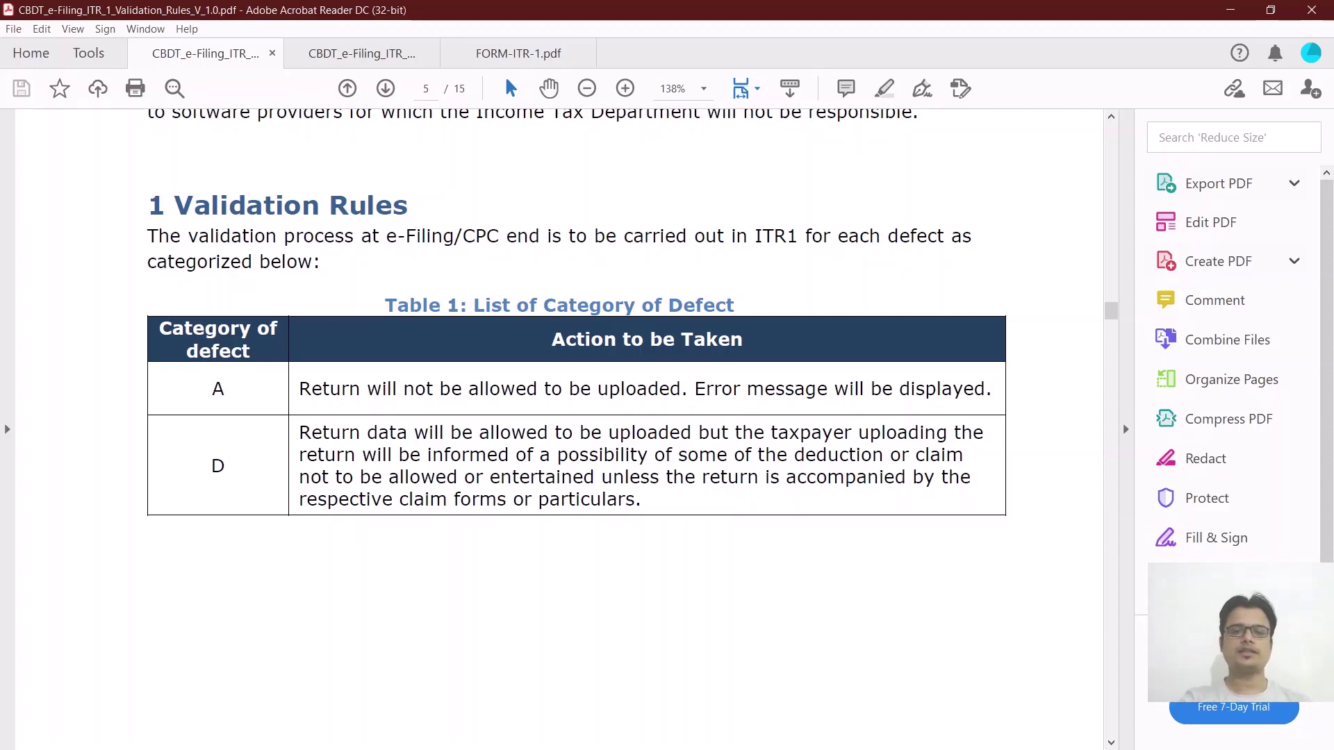
scroll(559, 313, "down", 1)
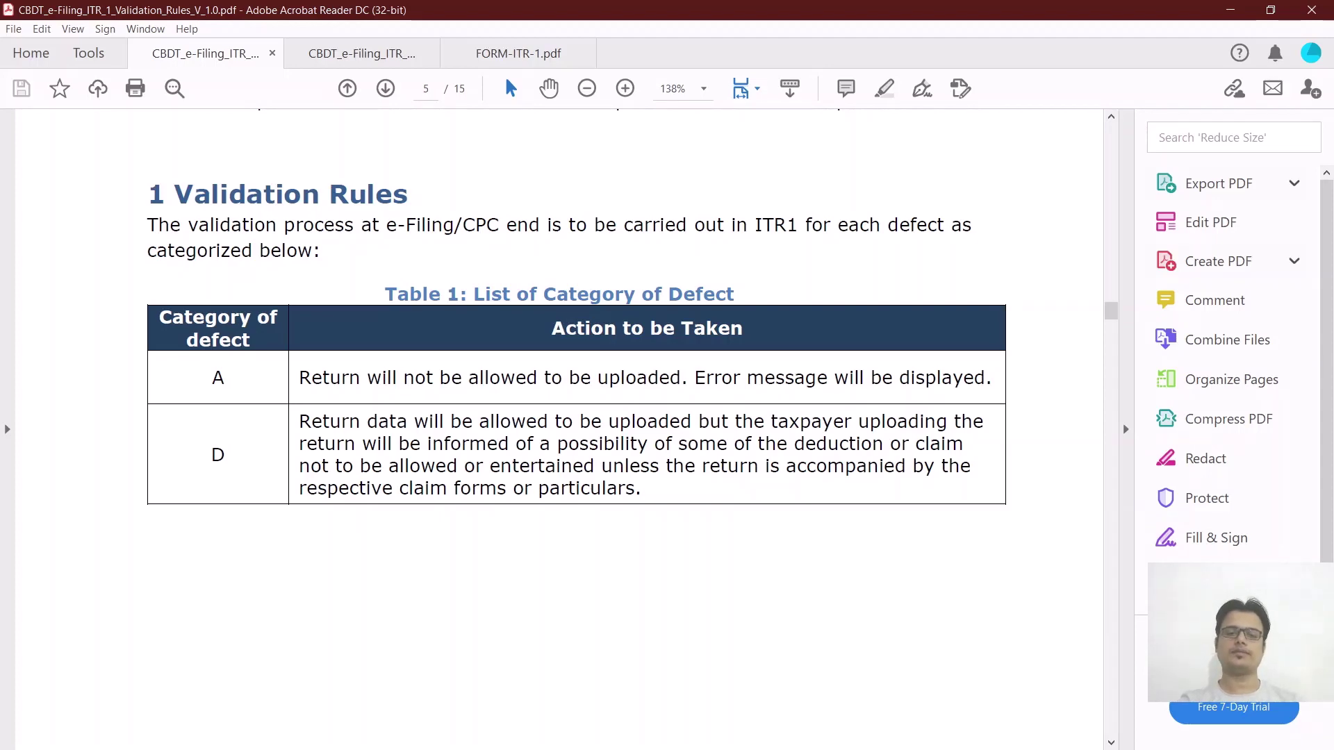
scroll(559, 427, "down", 10)
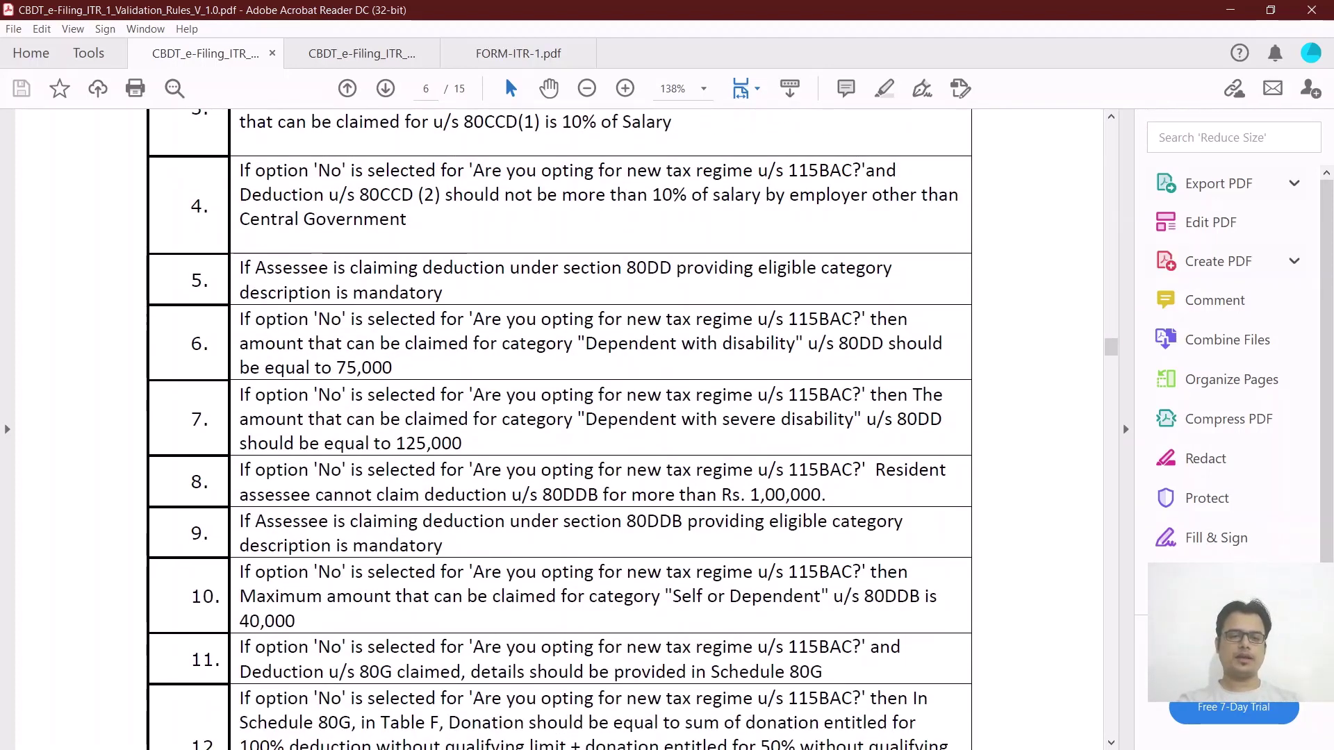
scroll(559, 431, "up", 1)
scroll(559, 430, "down", 4)
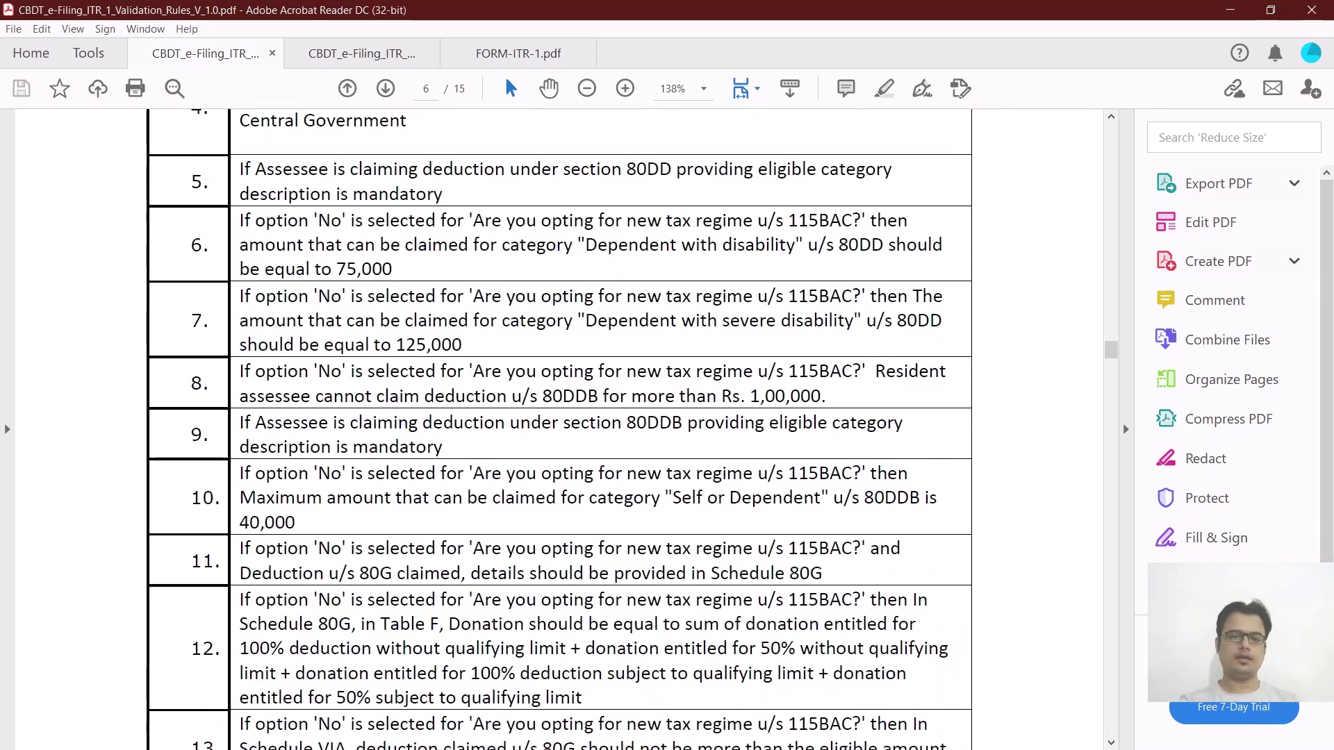
scroll(560, 431, "down", 1)
scroll(559, 430, "down", 3)
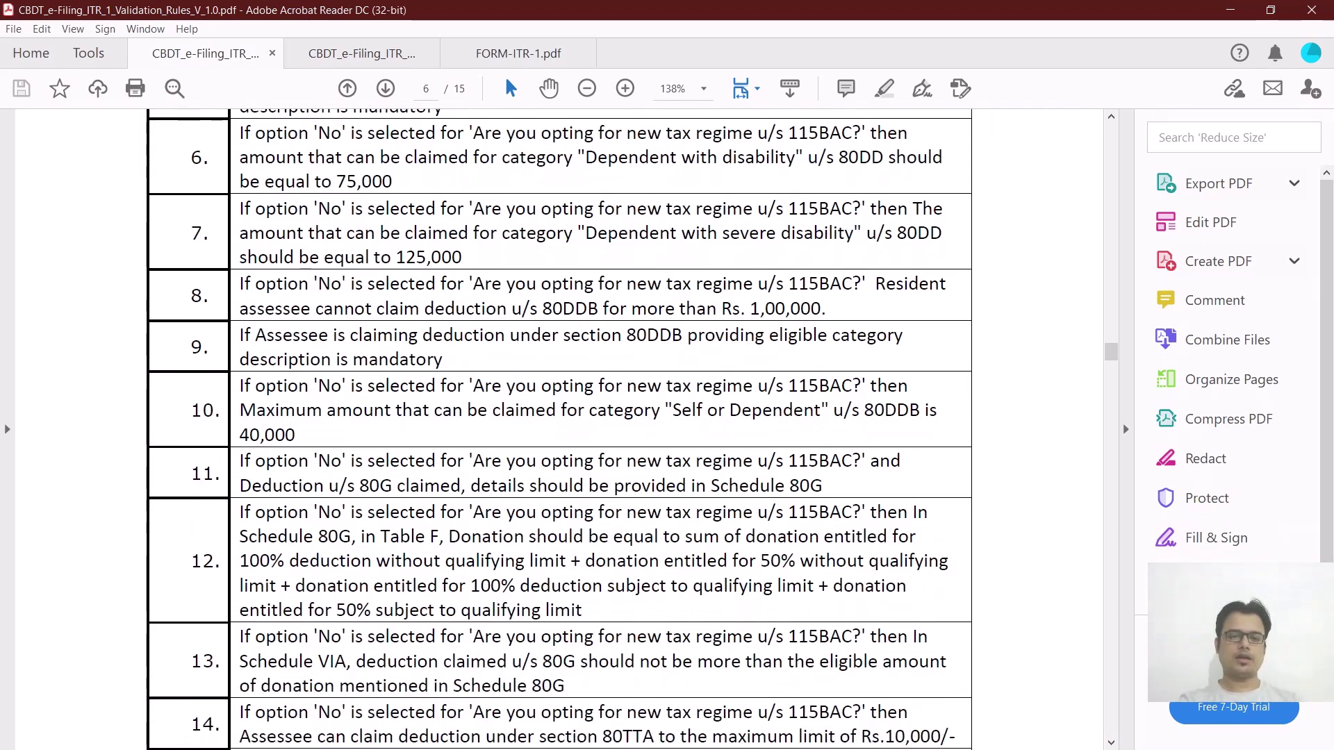
scroll(559, 430, "down", 3)
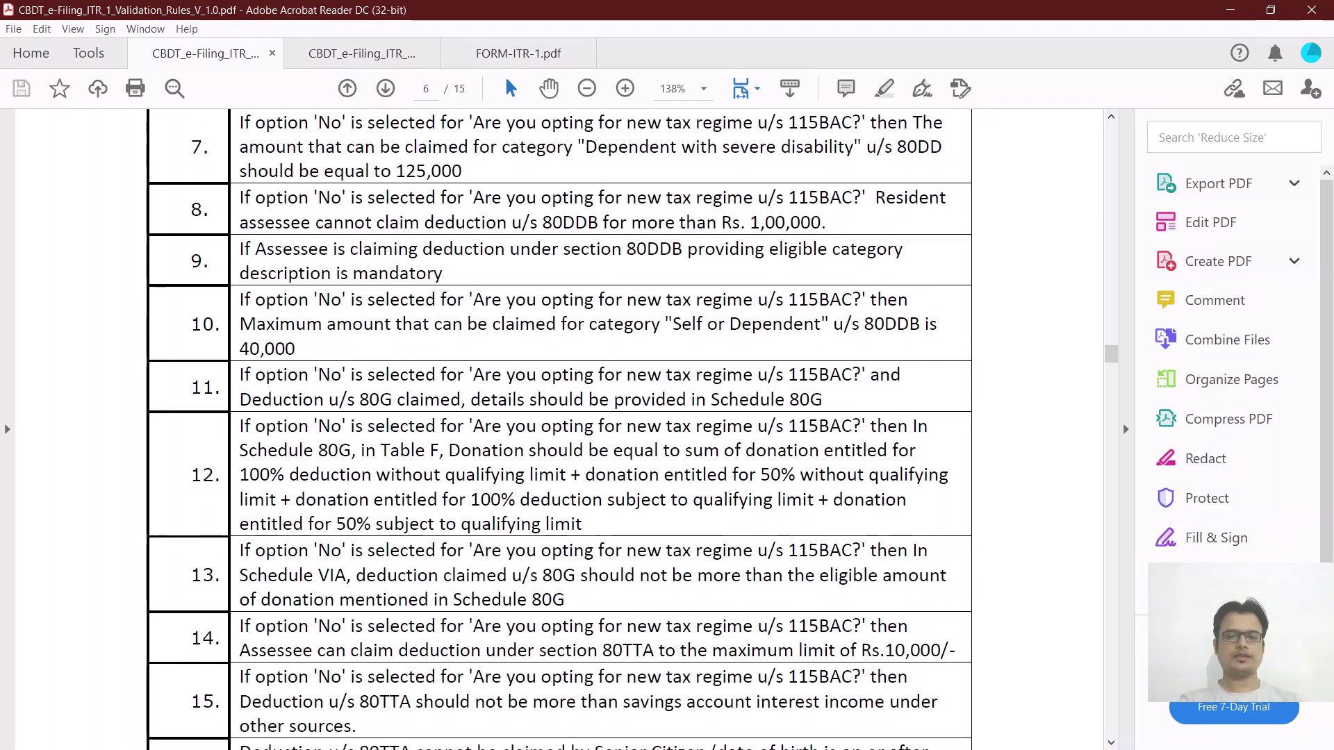
scroll(559, 431, "down", 1)
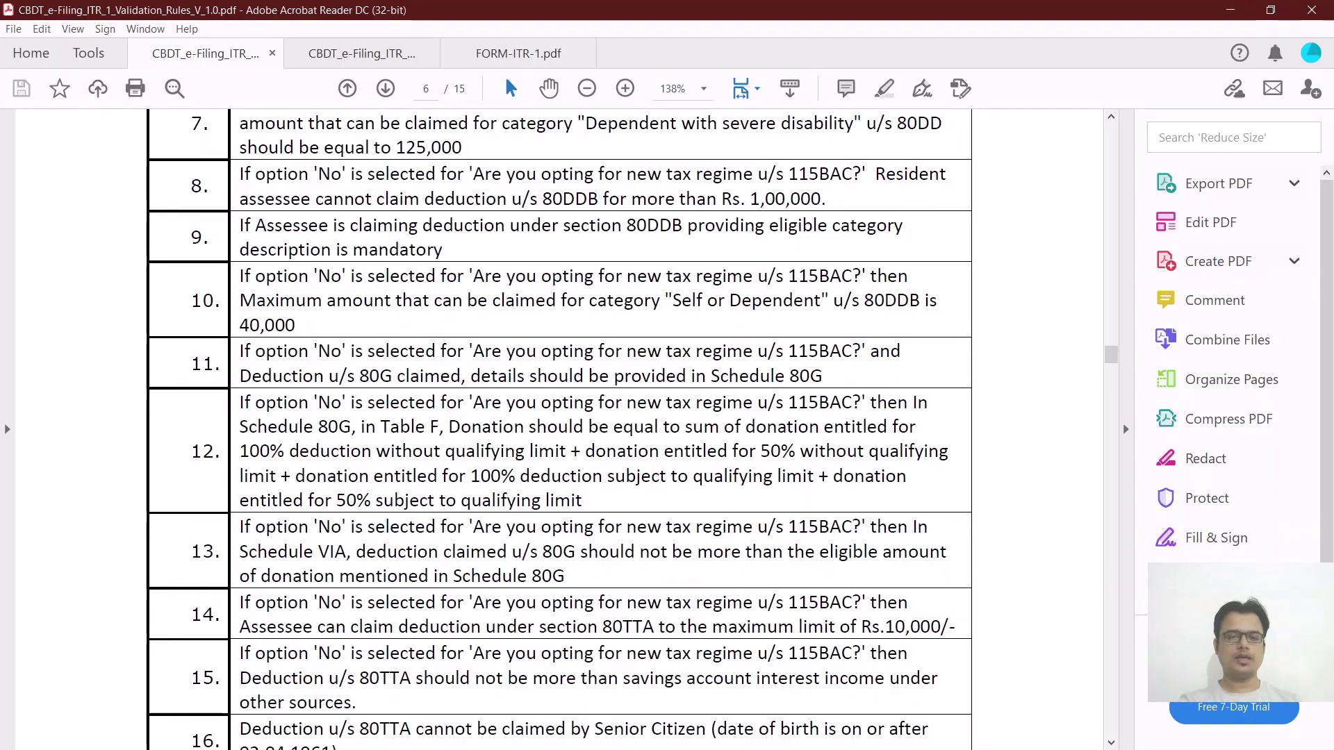
scroll(559, 429, "down", 3)
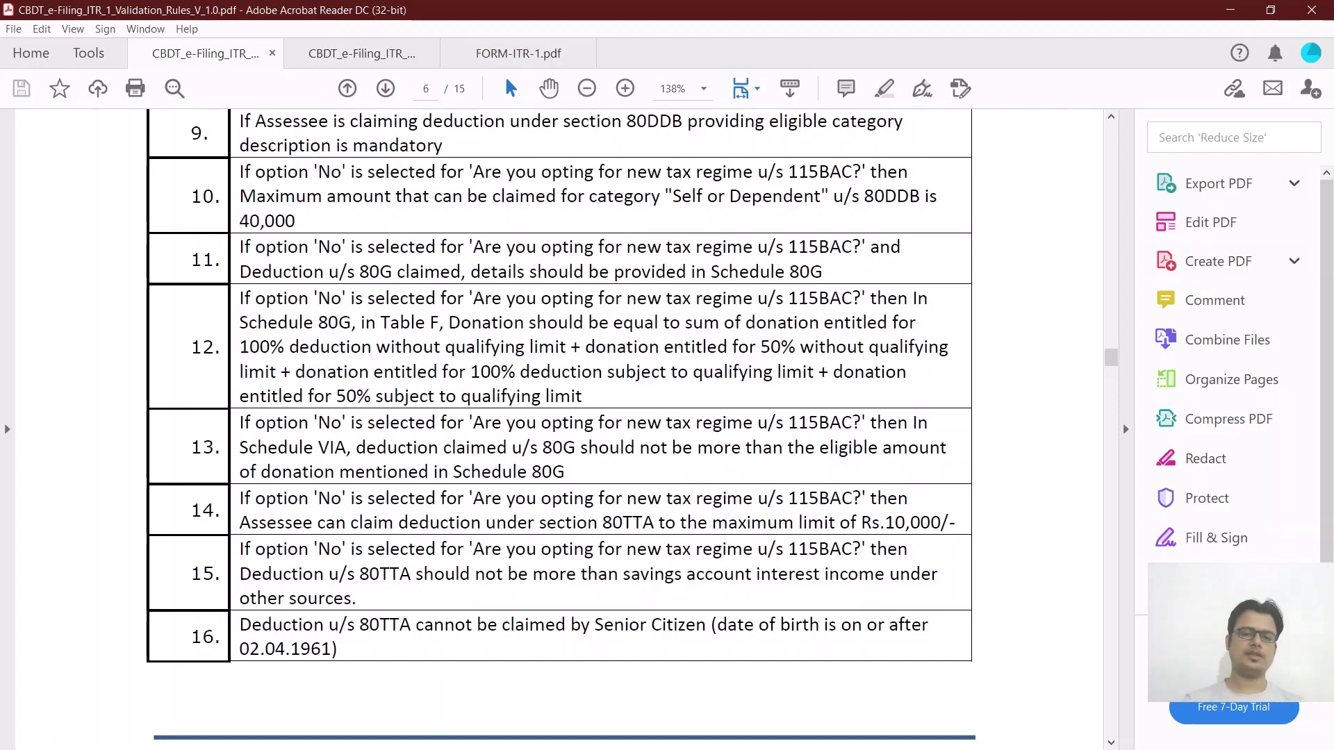
scroll(559, 430, "down", 2)
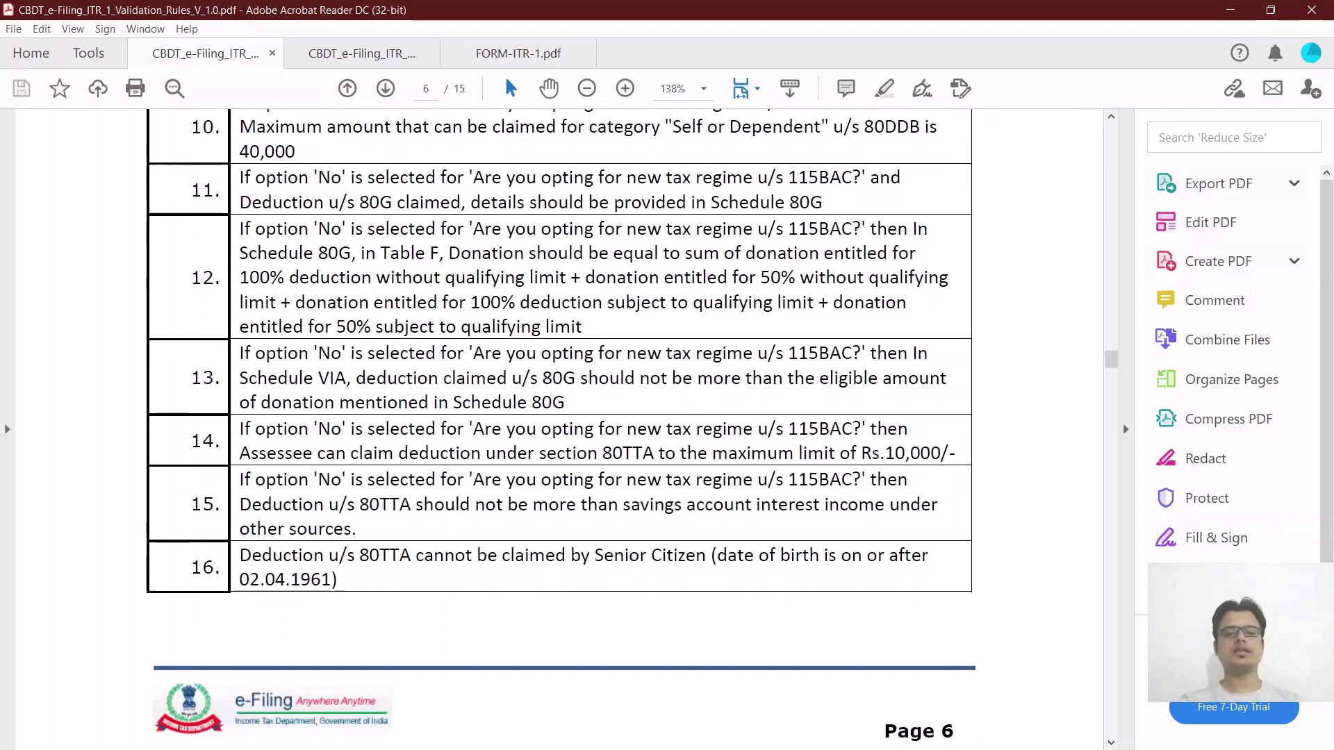
scroll(559, 429, "down", 4)
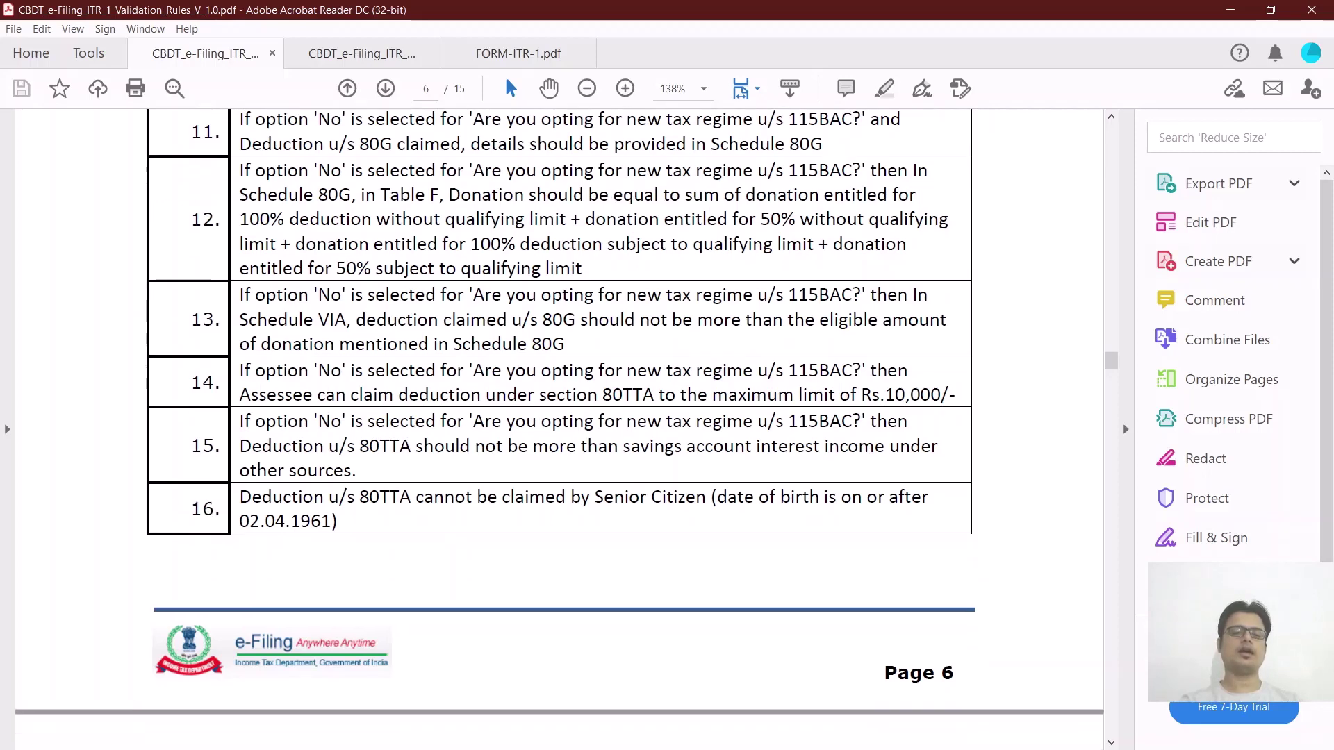
scroll(559, 430, "down", 1)
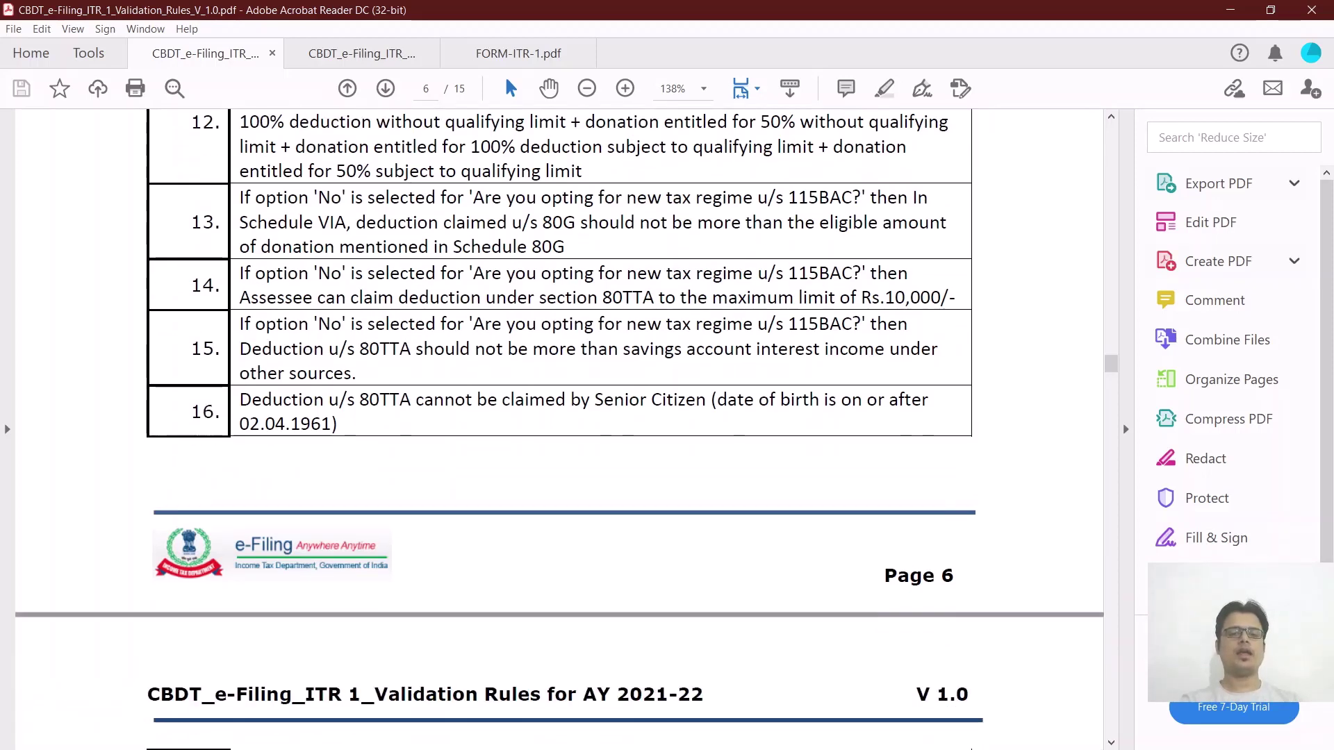
scroll(559, 430, "down", 8)
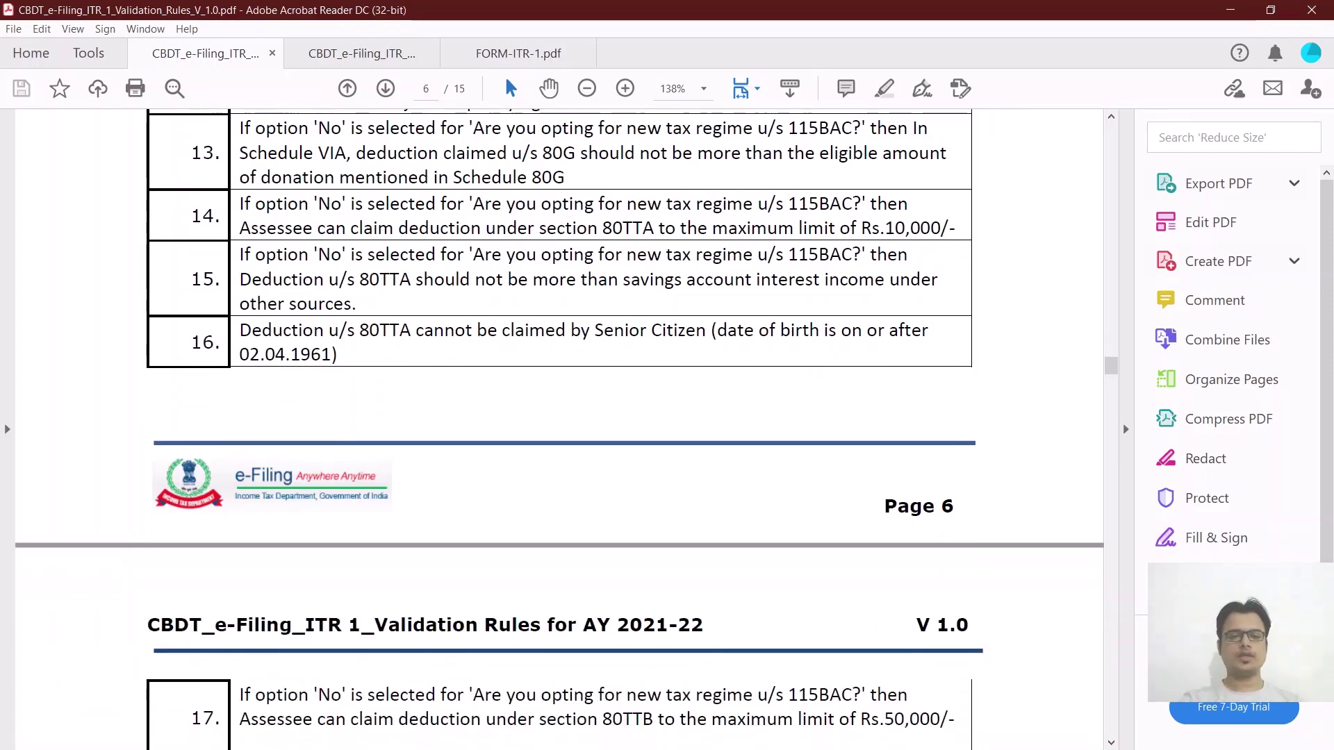
scroll(559, 429, "down", 12)
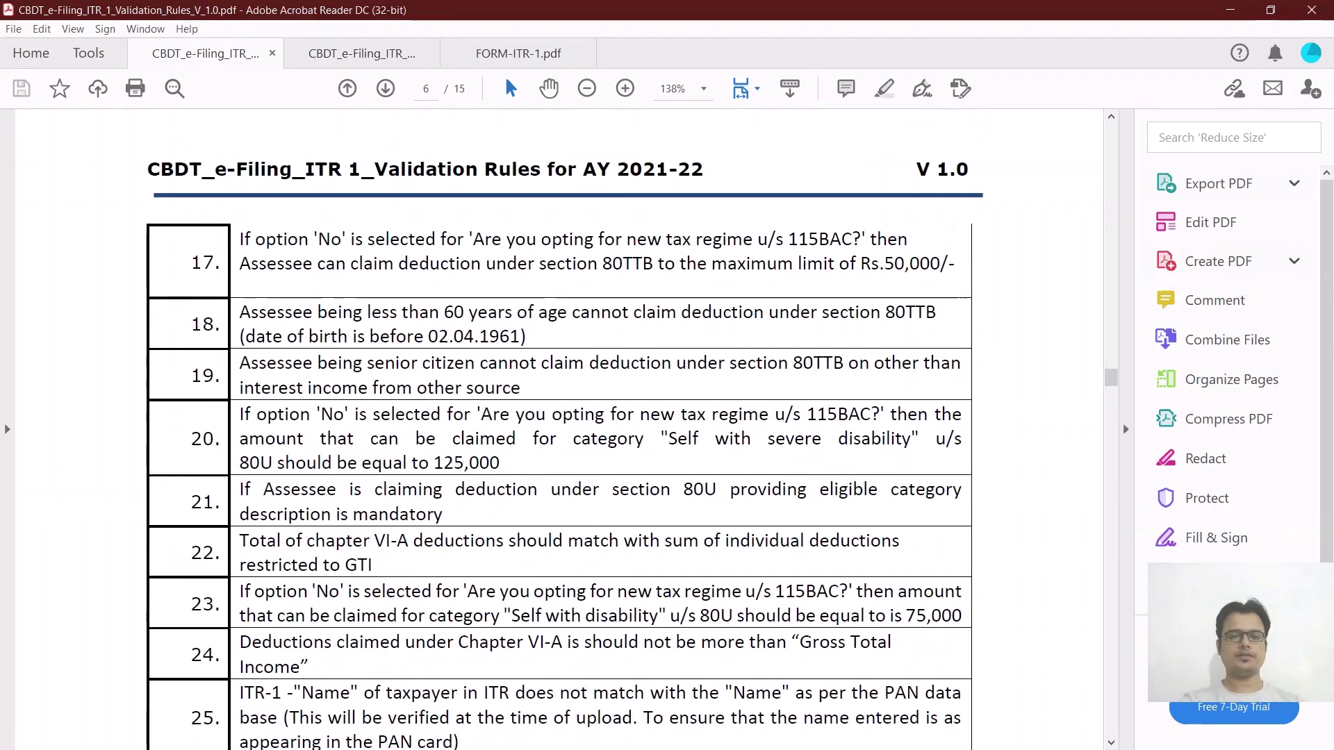
Scroll from page 7 to page 15, stopping at Table 3: Category D Rules.
scroll(559, 429, "down", 10)
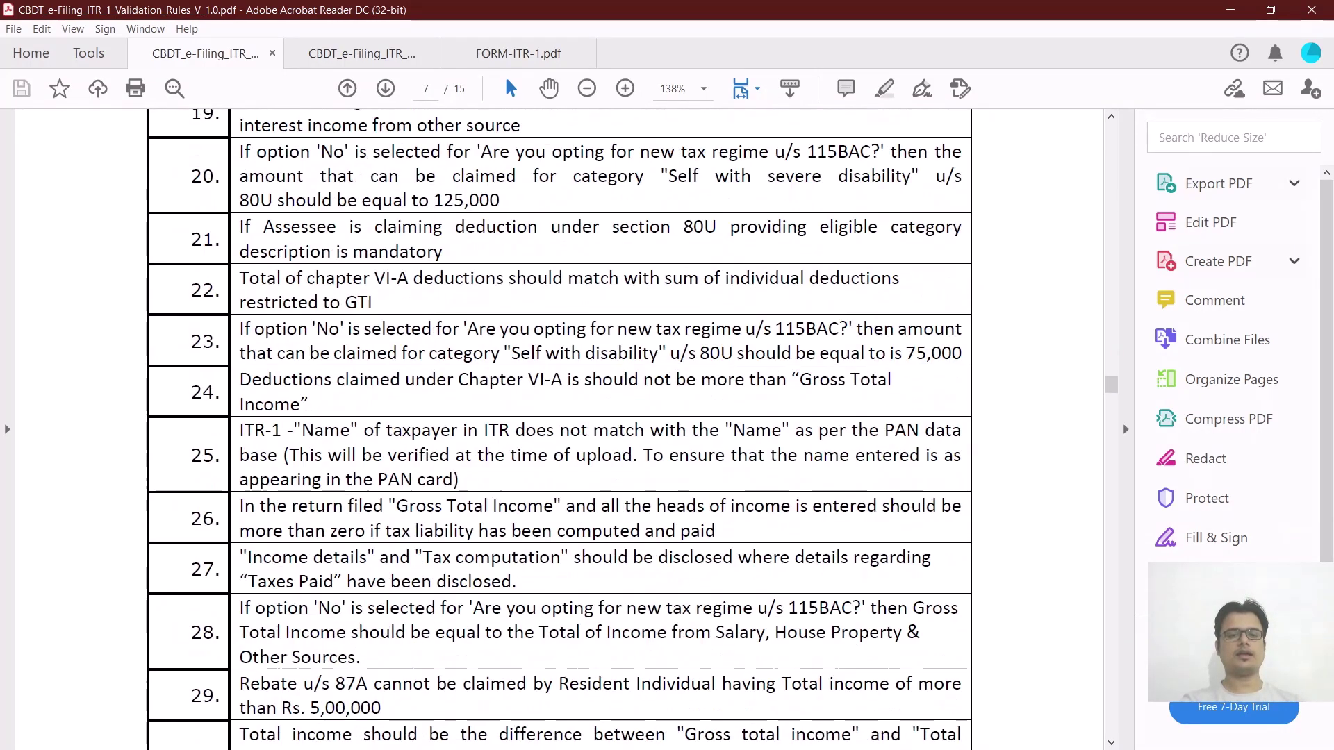
scroll(559, 429, "down", 10)
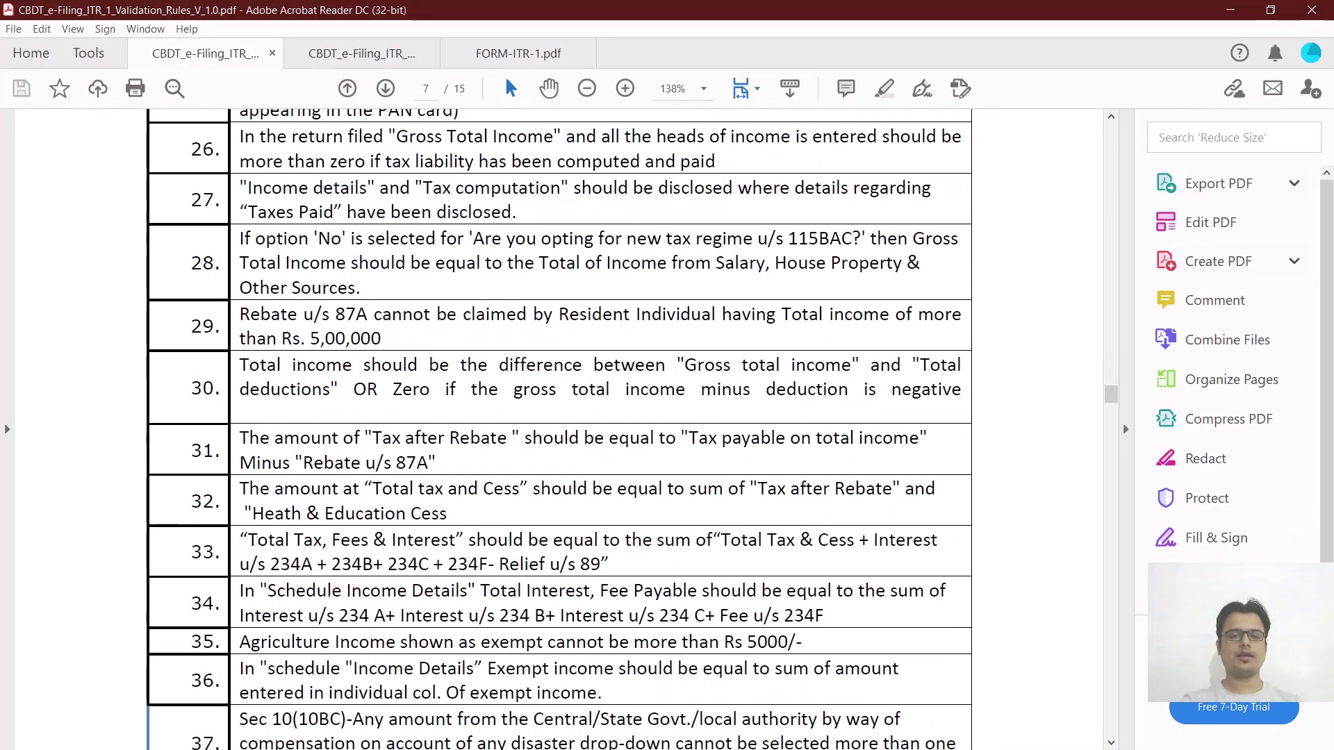
scroll(559, 429, "down", 7)
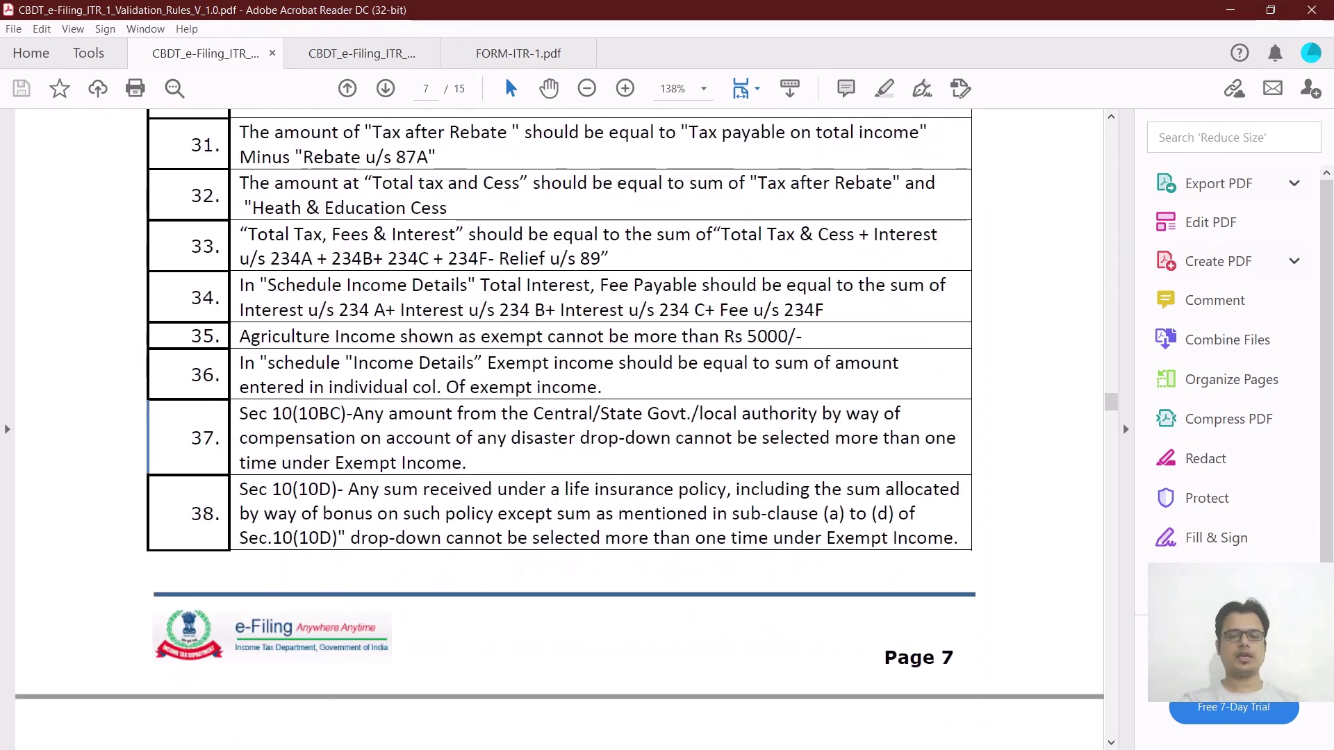
scroll(559, 430, "down", 4)
scroll(559, 430, "up", 6)
scroll(559, 429, "down", 20)
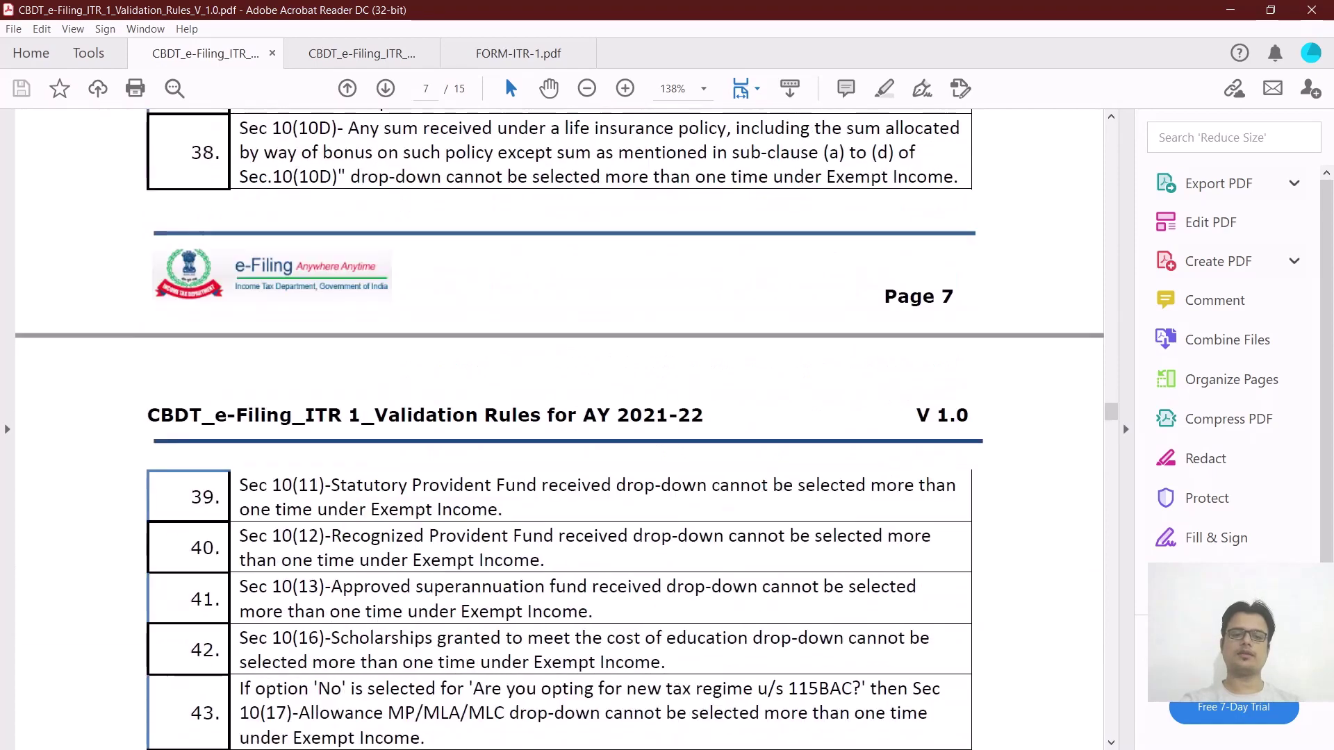
scroll(559, 430, "down", 4)
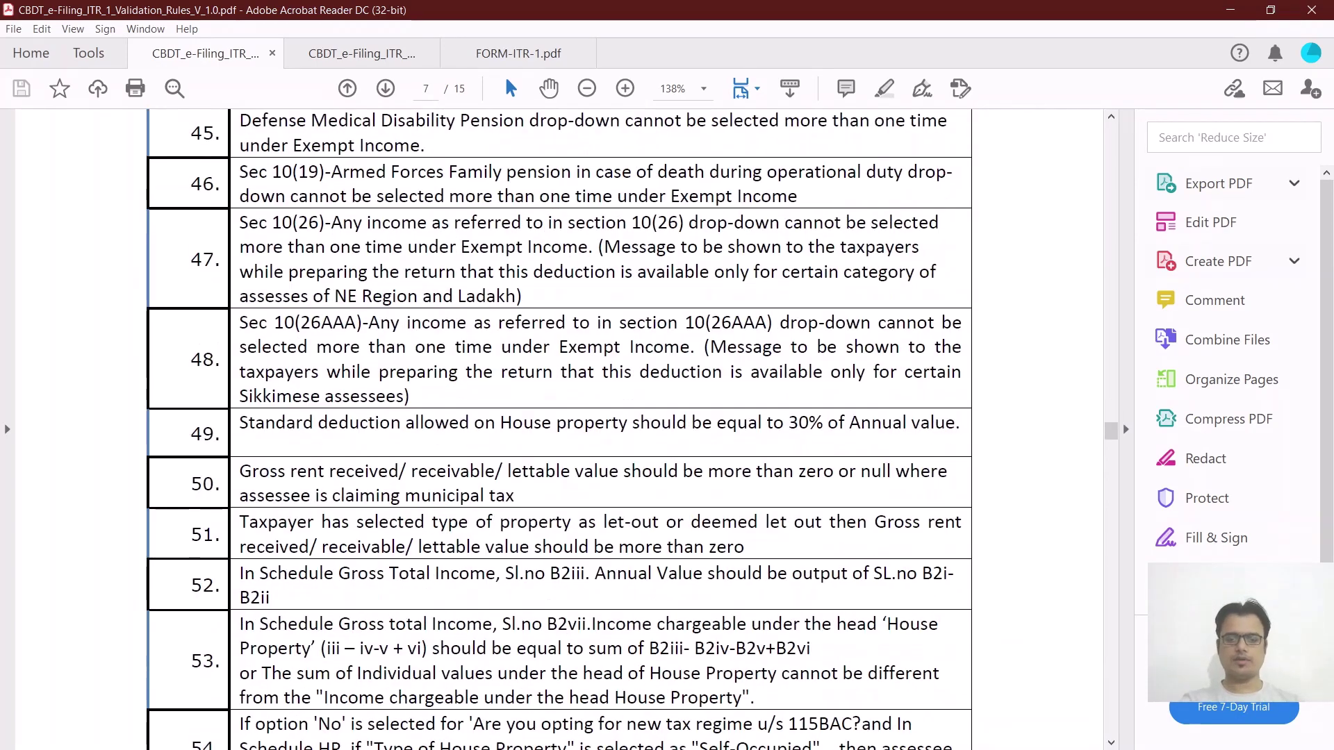
scroll(560, 429, "down", 10)
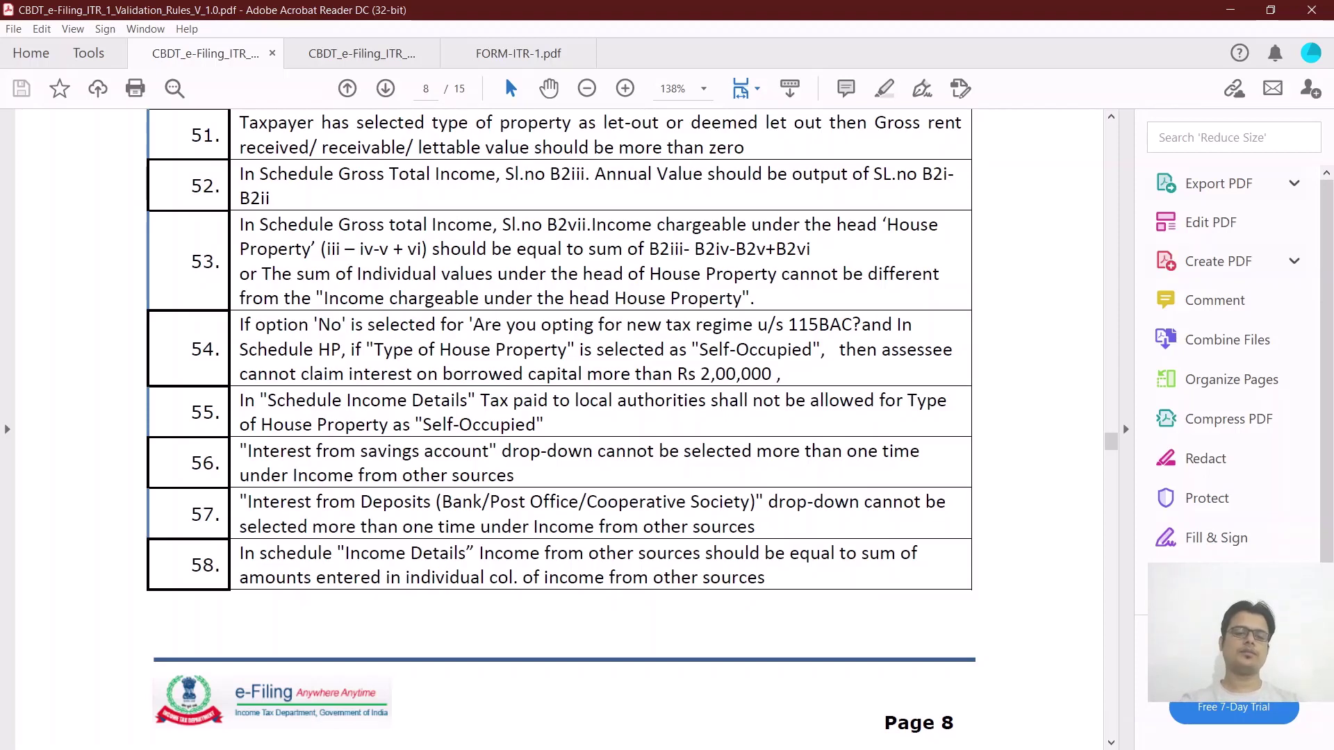
scroll(559, 429, "down", 1)
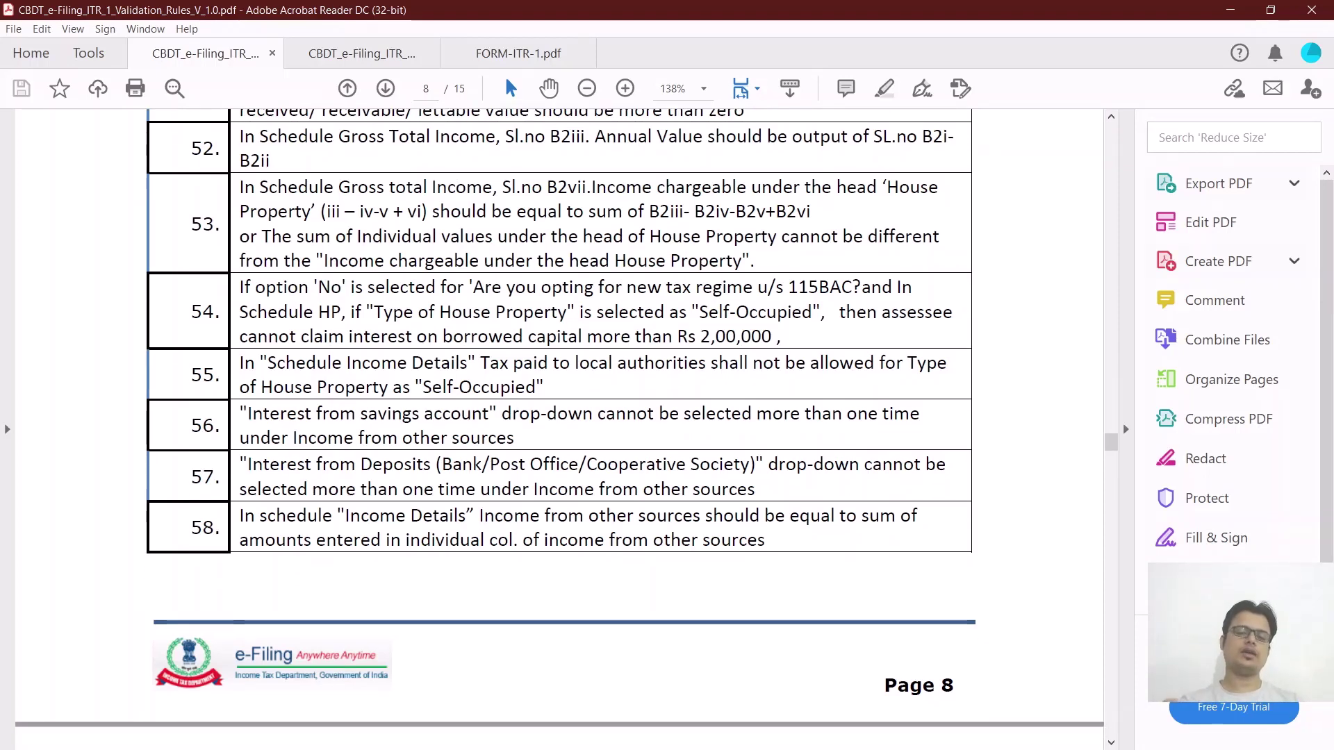
scroll(559, 429, "down", 1)
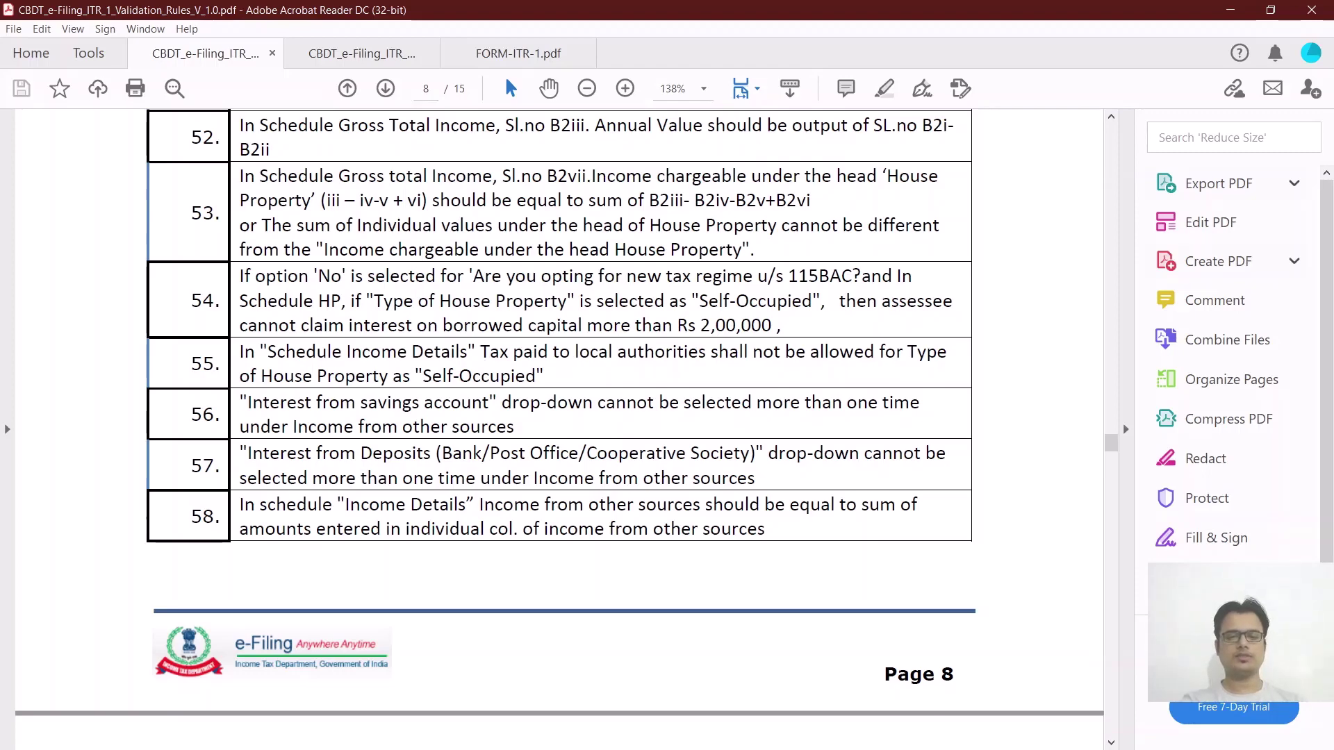
scroll(559, 429, "down", 6)
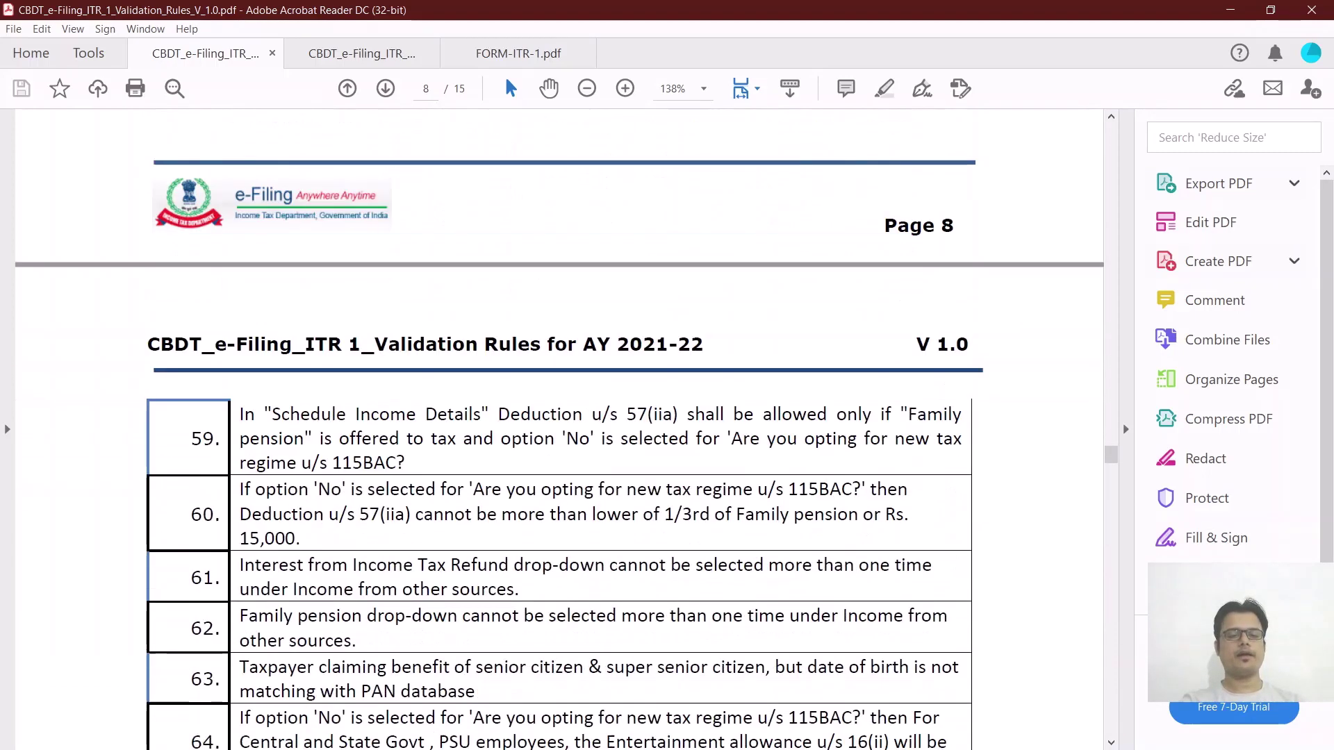
scroll(559, 429, "down", 4)
scroll(559, 430, "down", 1)
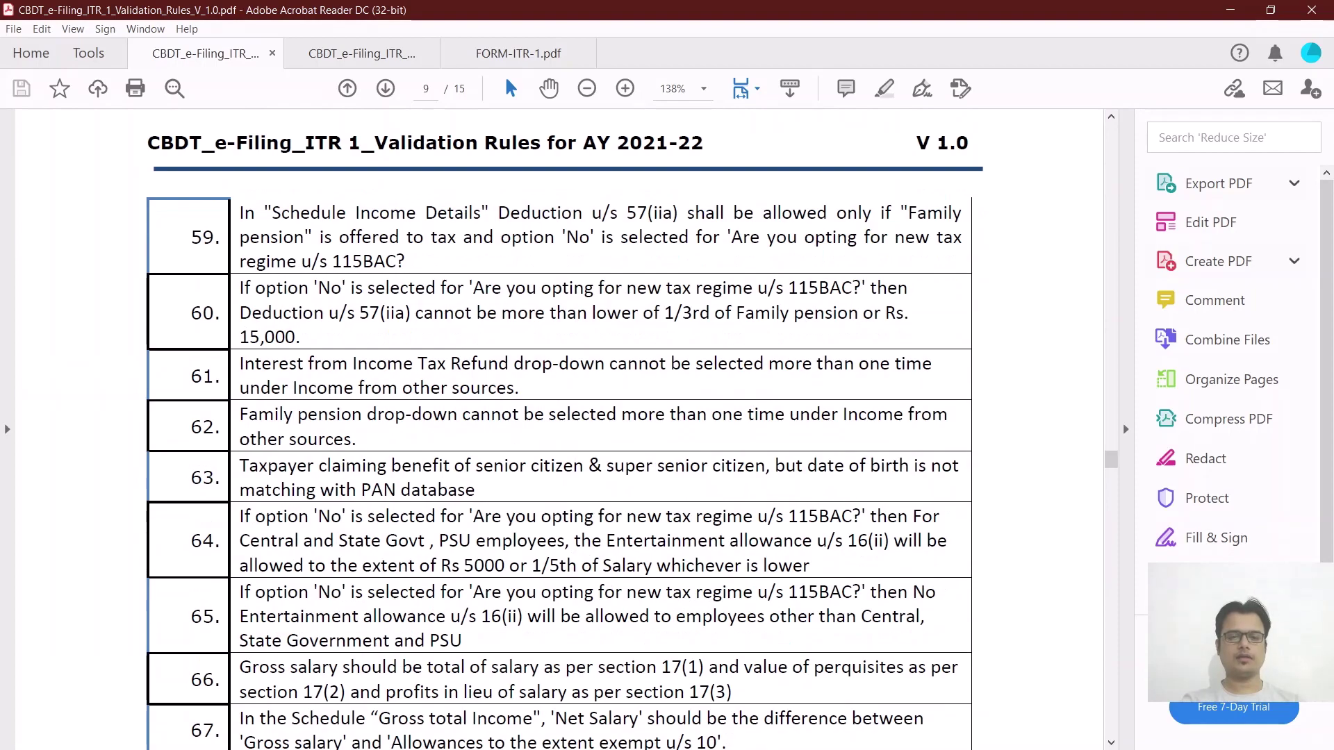
scroll(560, 430, "down", 10)
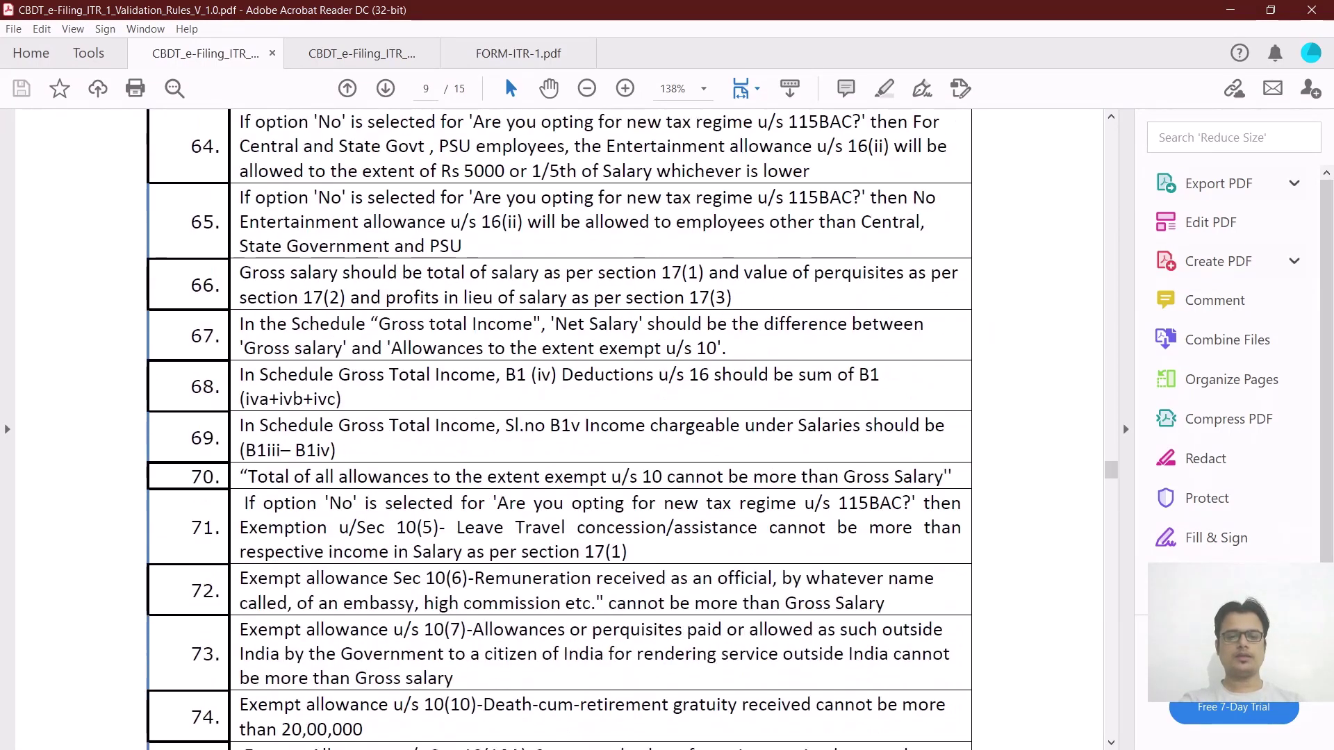
scroll(559, 430, "down", 6)
scroll(559, 430, "down", 20)
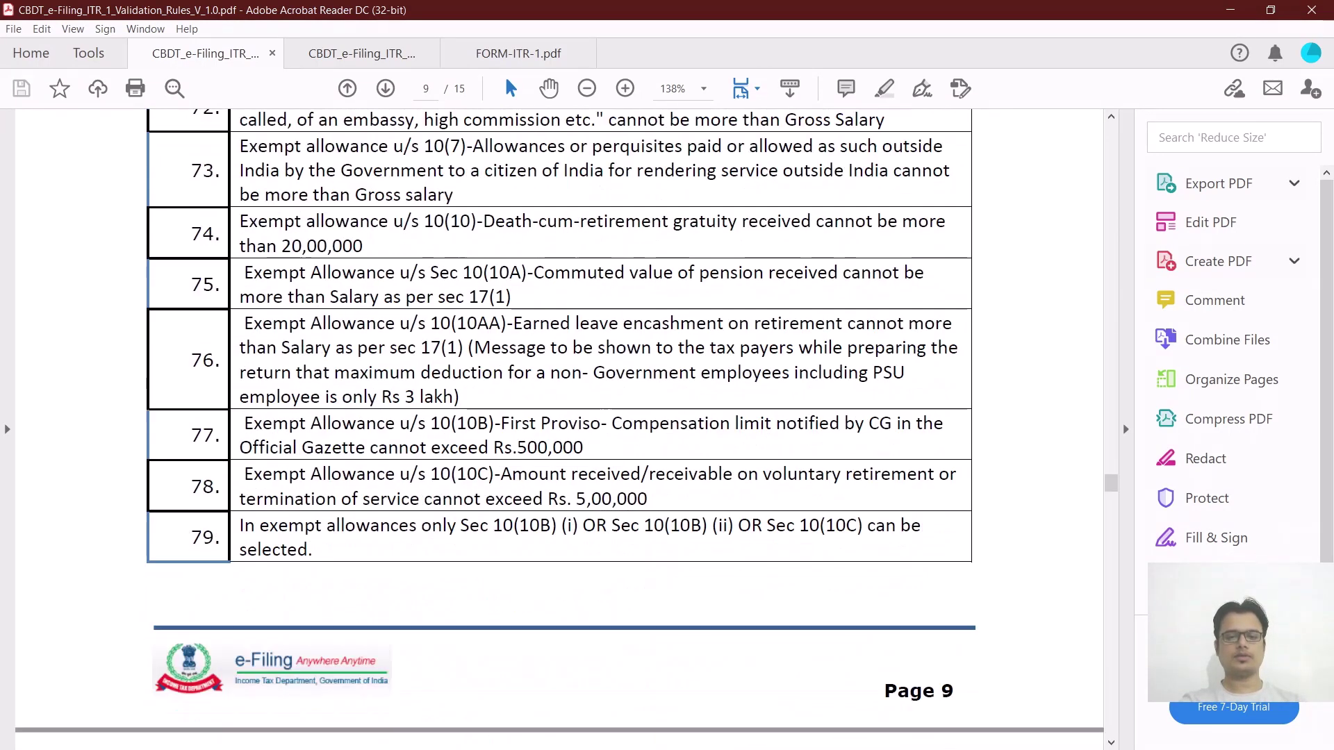
scroll(559, 429, "down", 20)
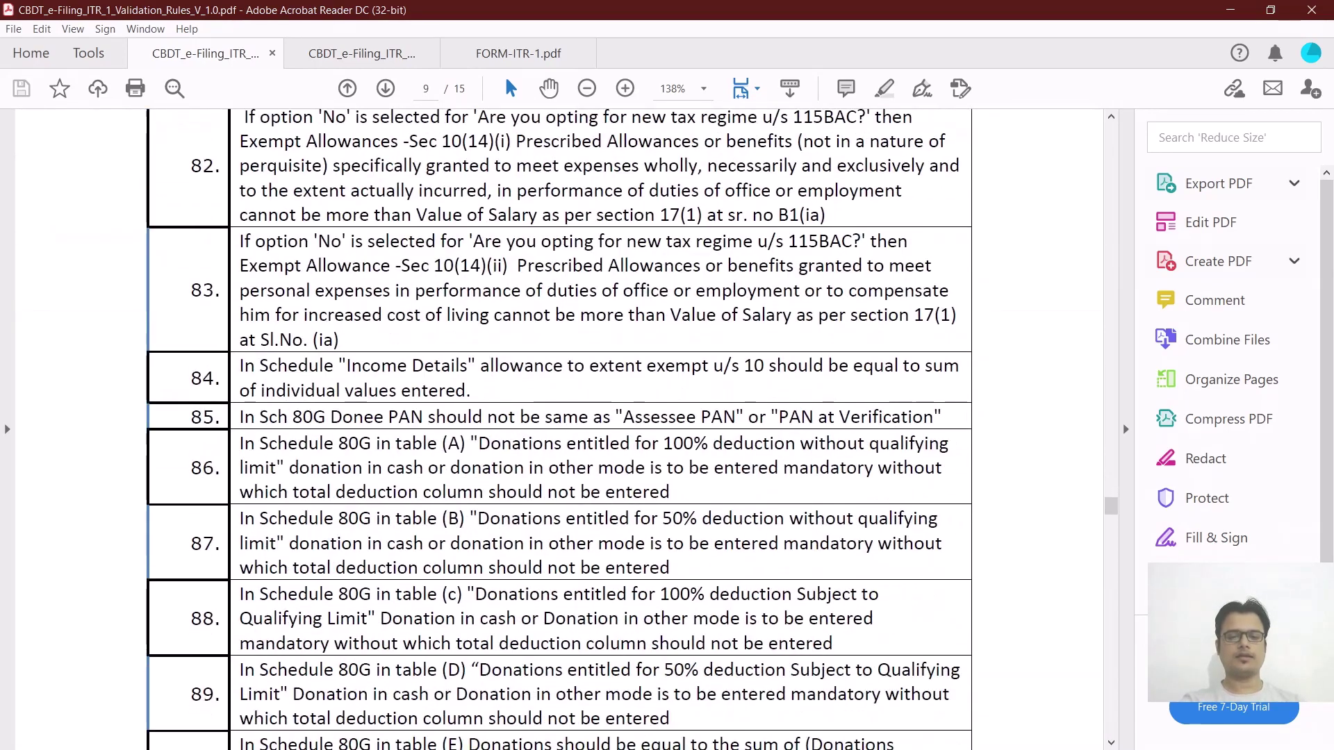
scroll(559, 430, "down", 15)
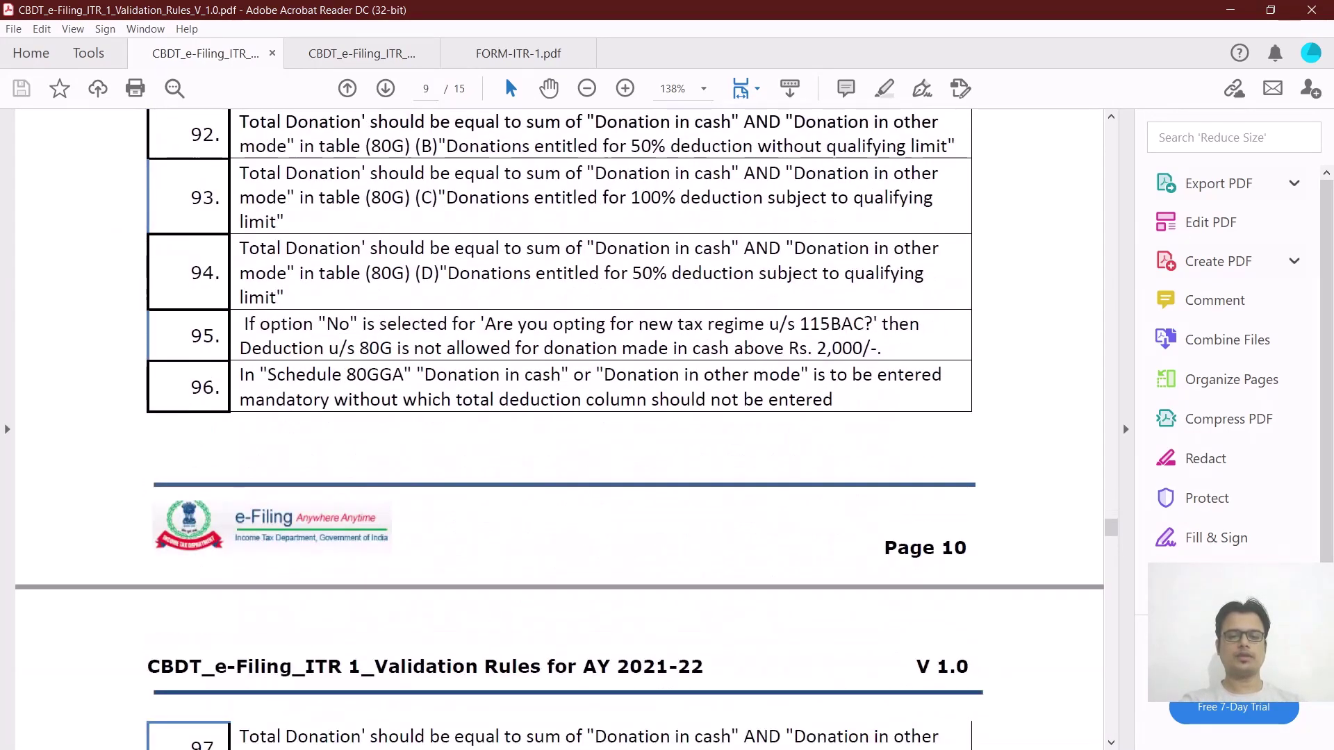
scroll(559, 429, "down", 2)
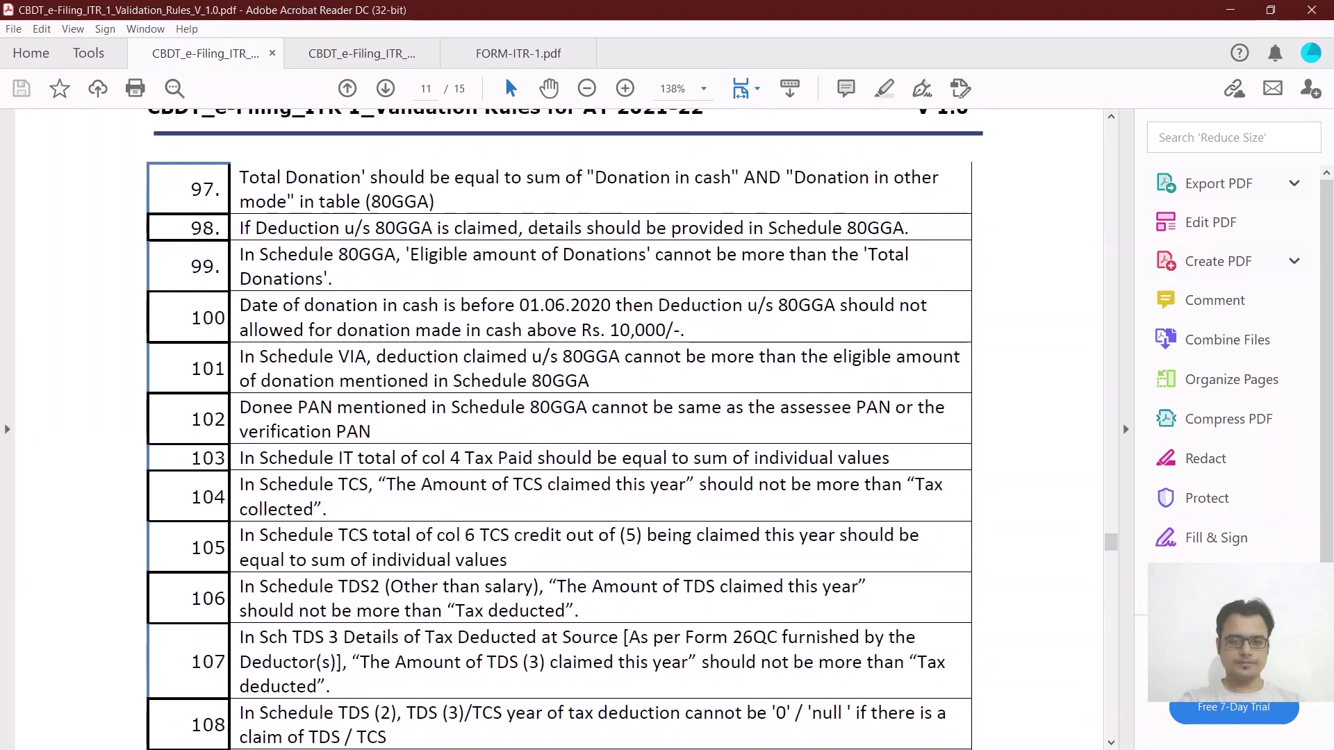
scroll(559, 429, "down", 19)
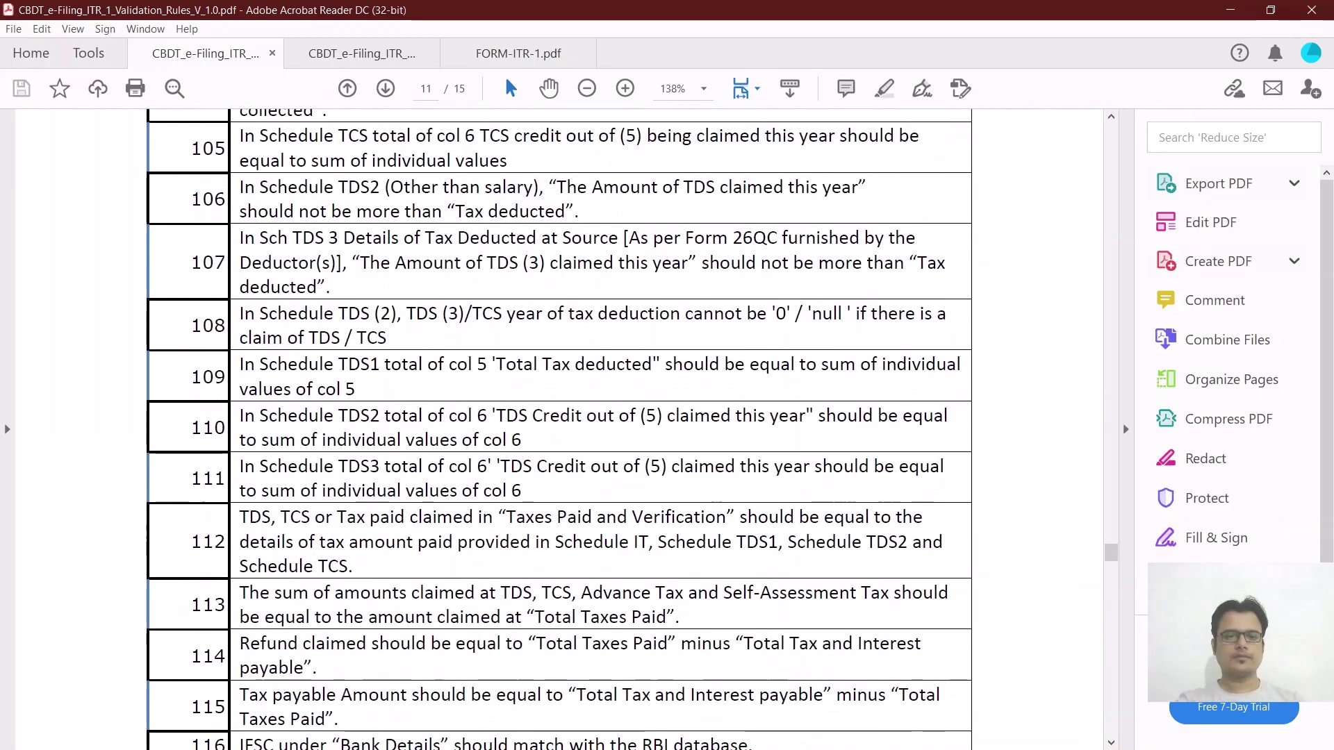
scroll(559, 429, "down", 20)
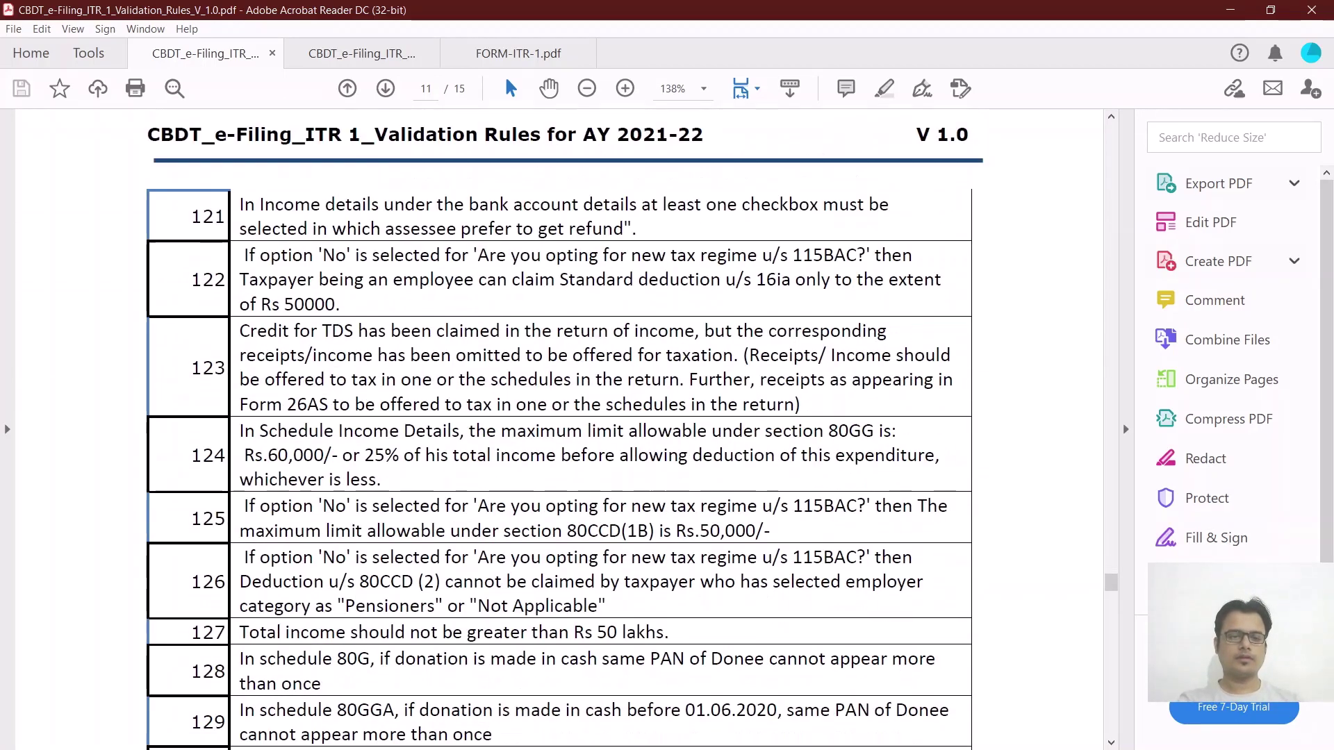
scroll(559, 429, "down", 20)
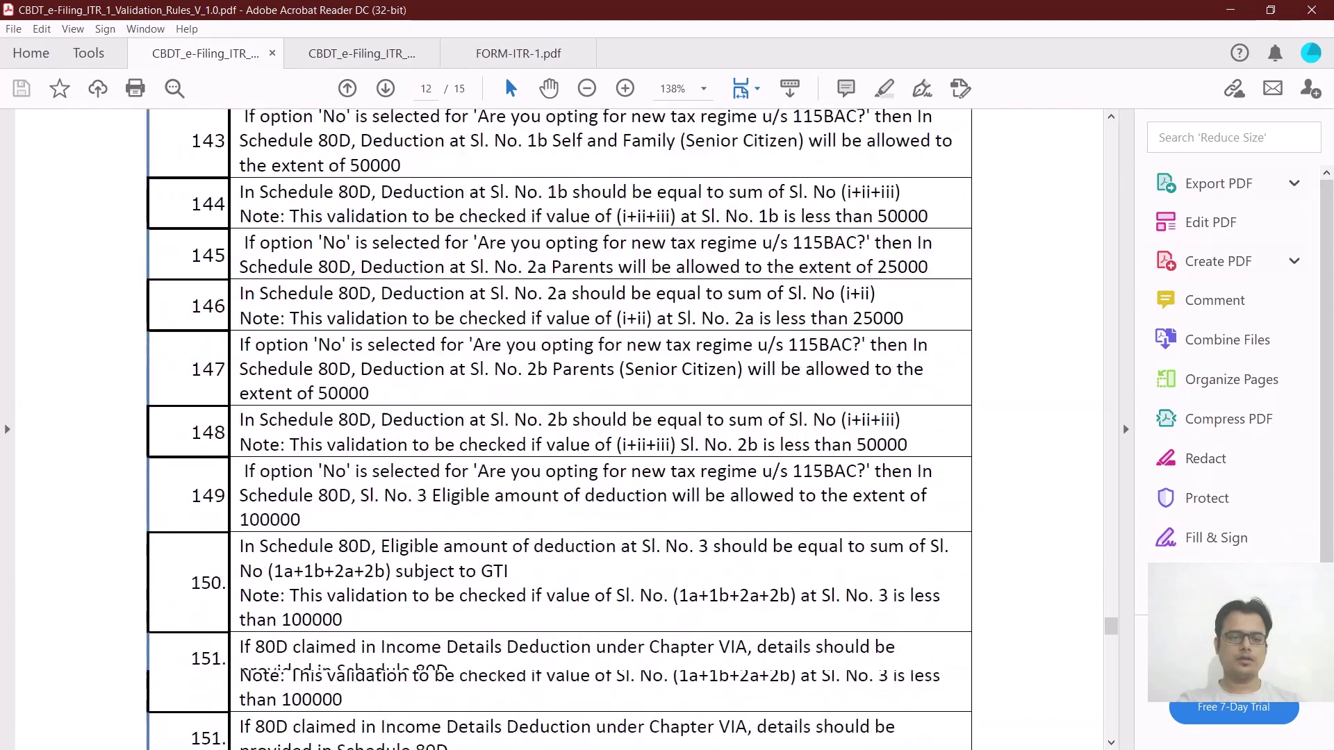
scroll(559, 430, "down", 20)
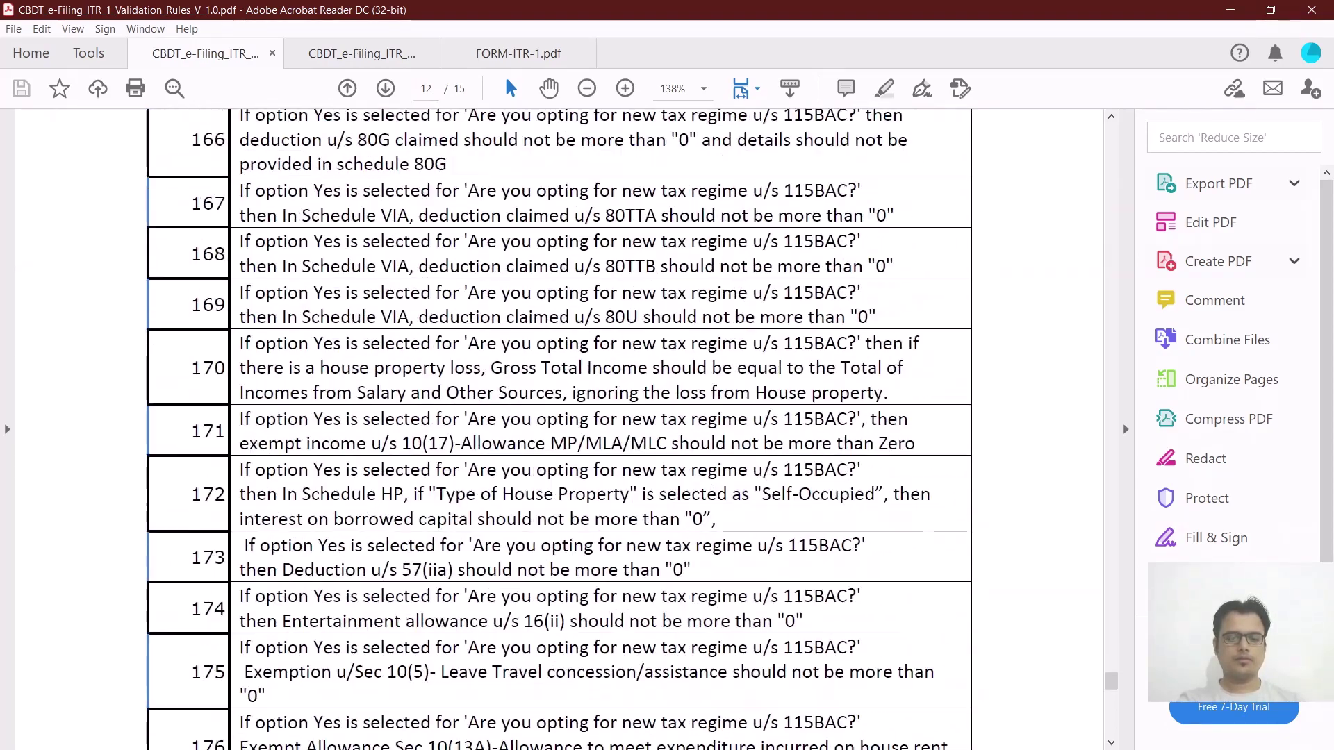
scroll(559, 430, "down", 20)
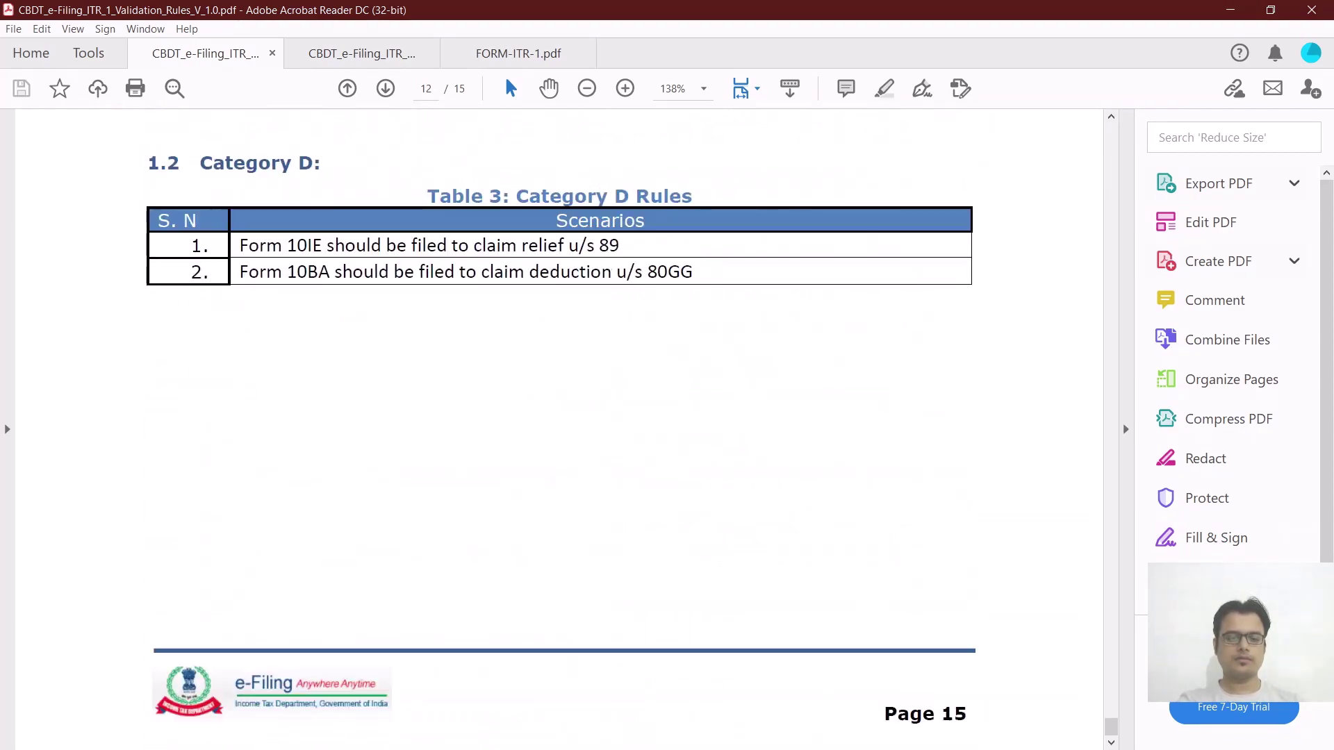
scroll(559, 430, "up", 8)
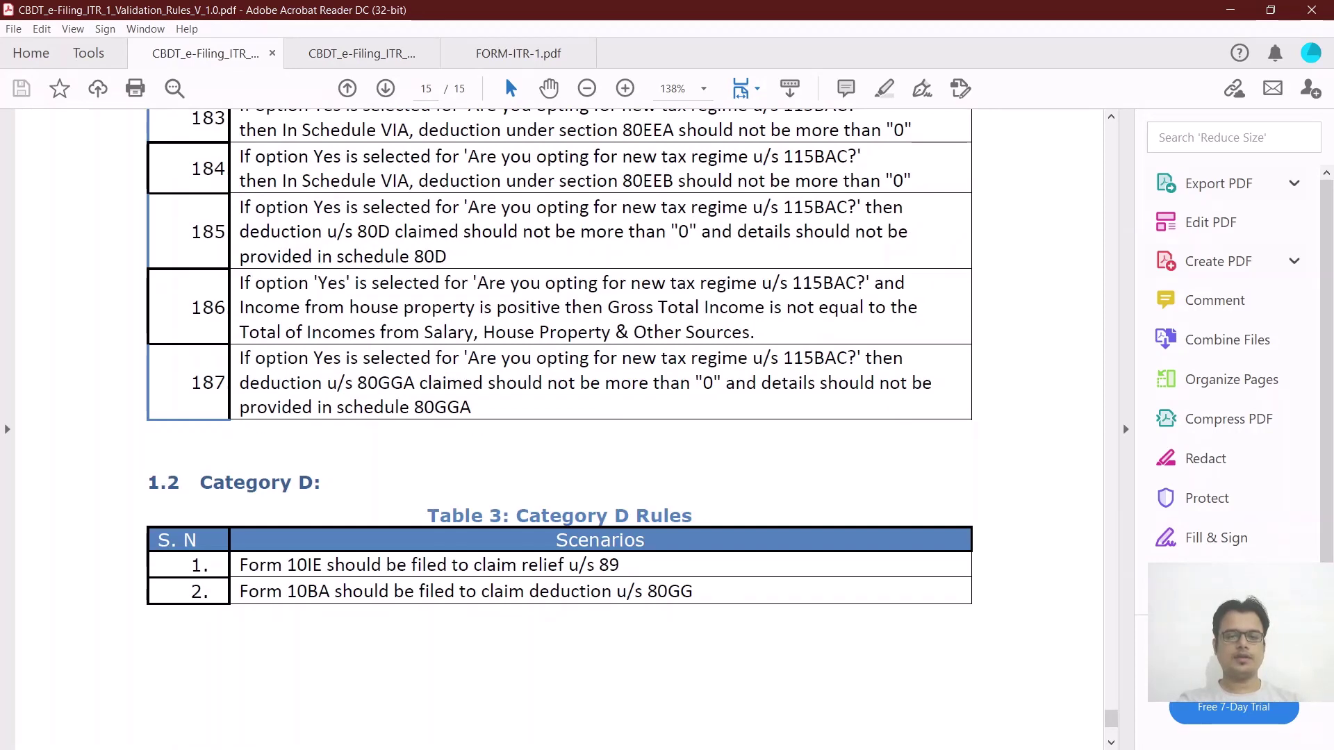